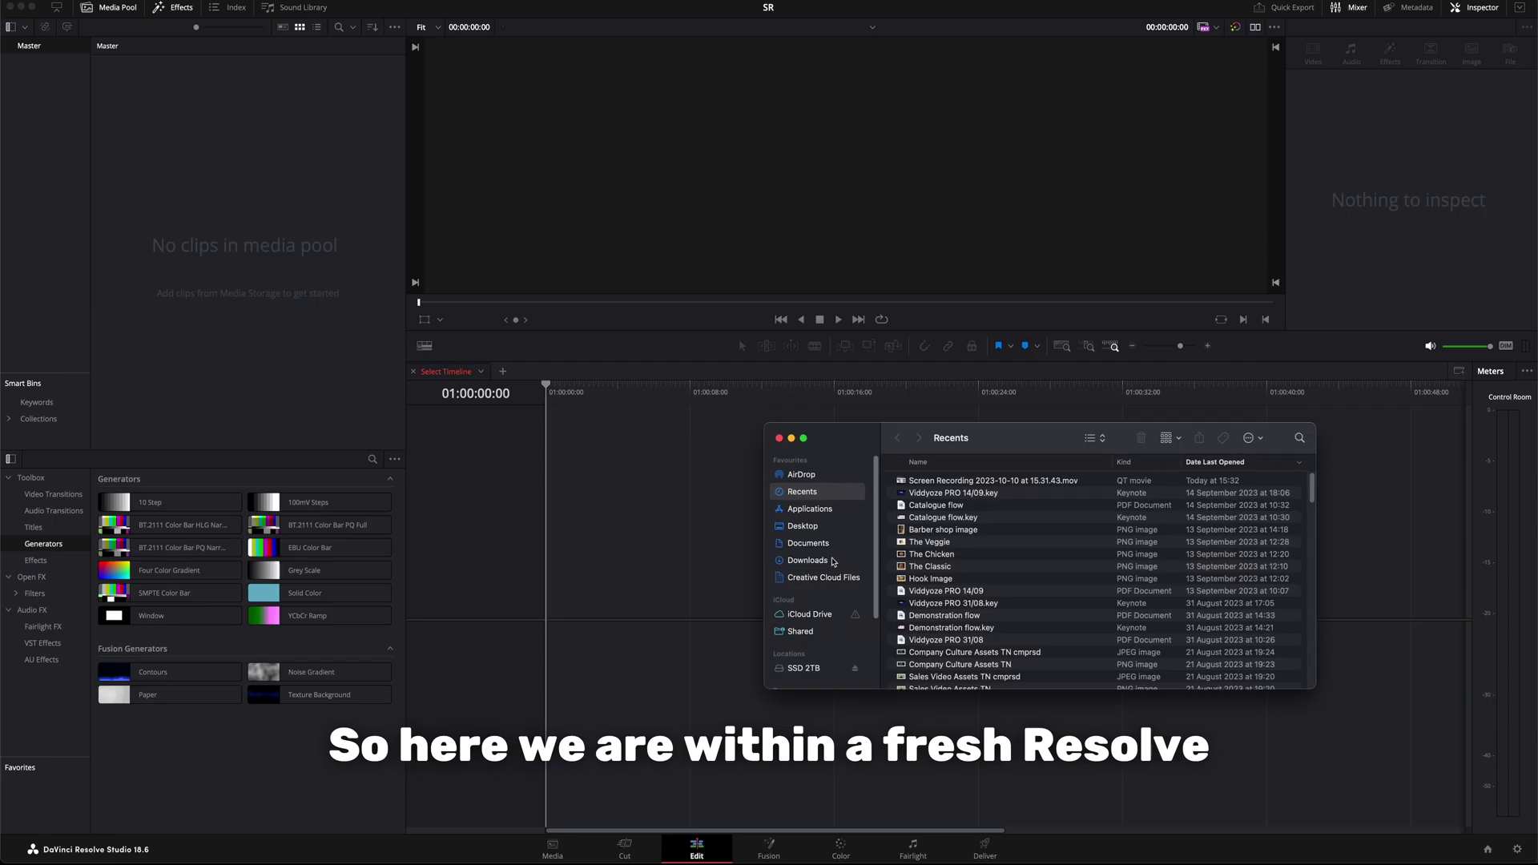
Import the screen recording from the Desktop folder into the Media Pool.
left_click(834, 560)
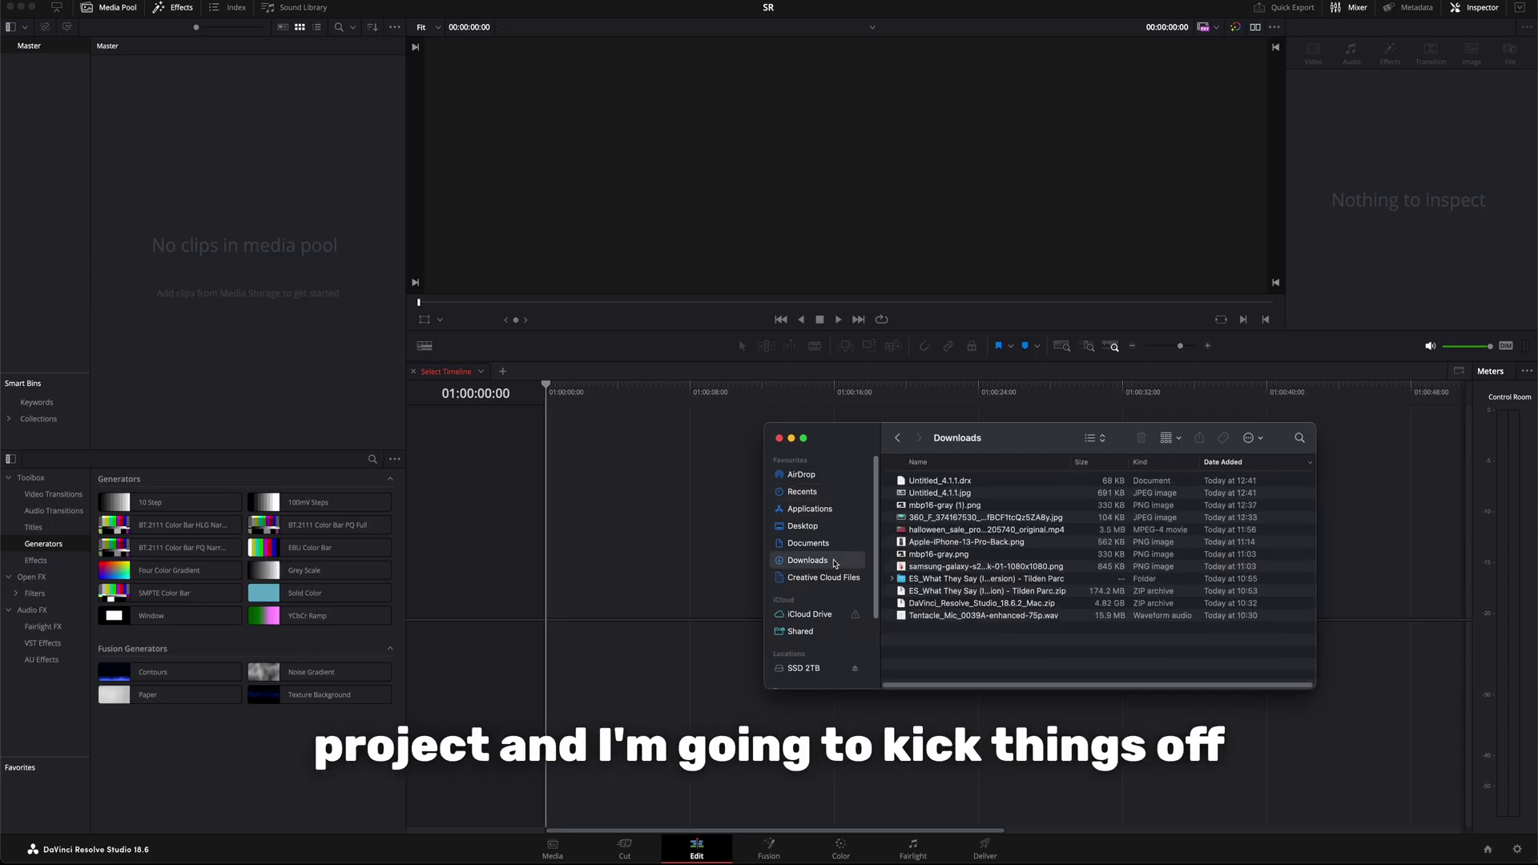
left_click(838, 531)
left_click_drag(934, 496, 220, 134)
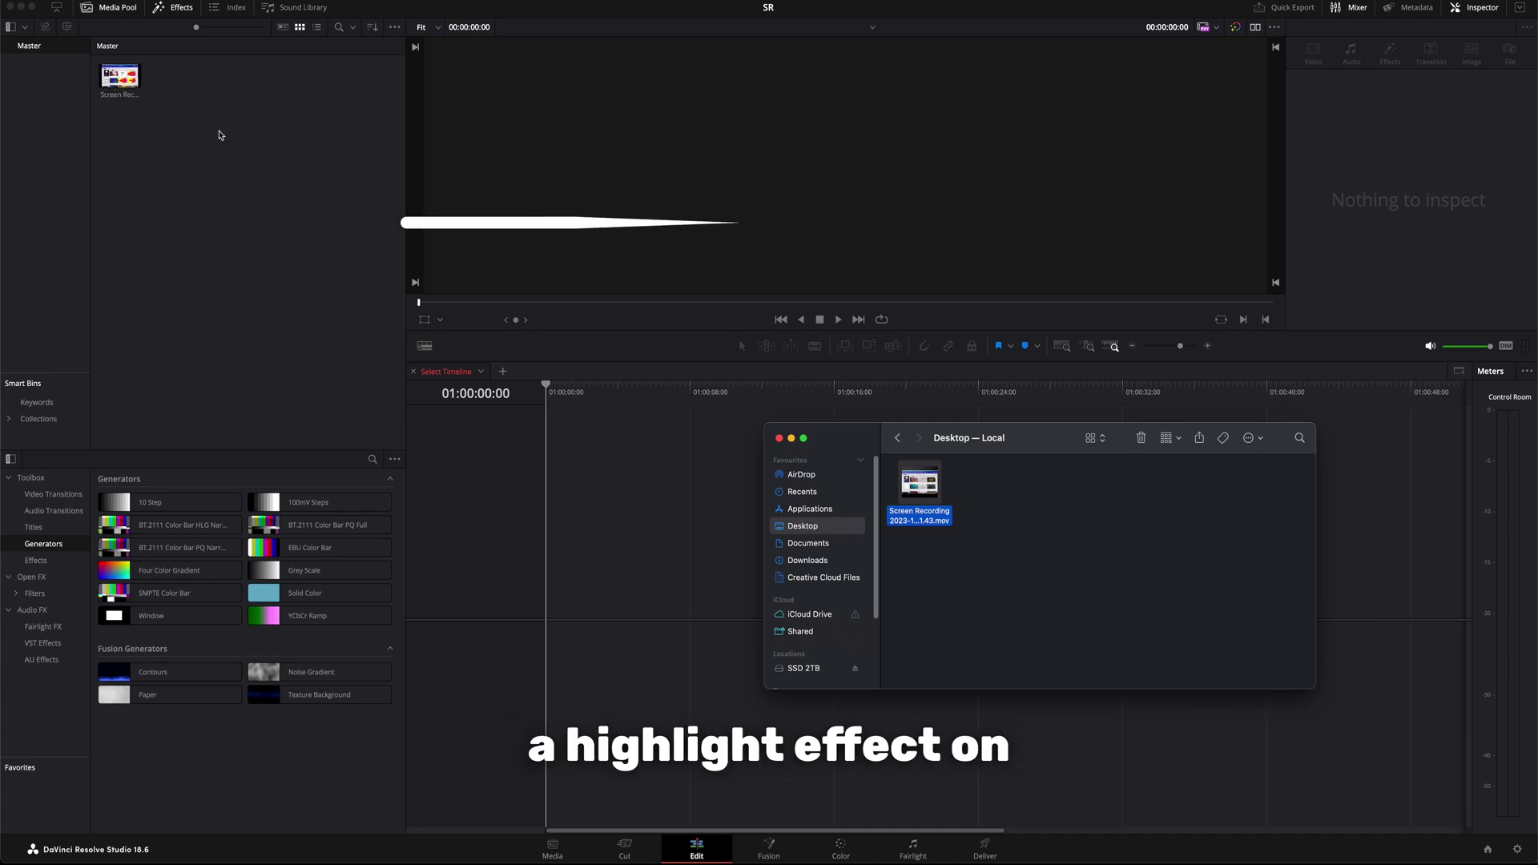
left_click(220, 134)
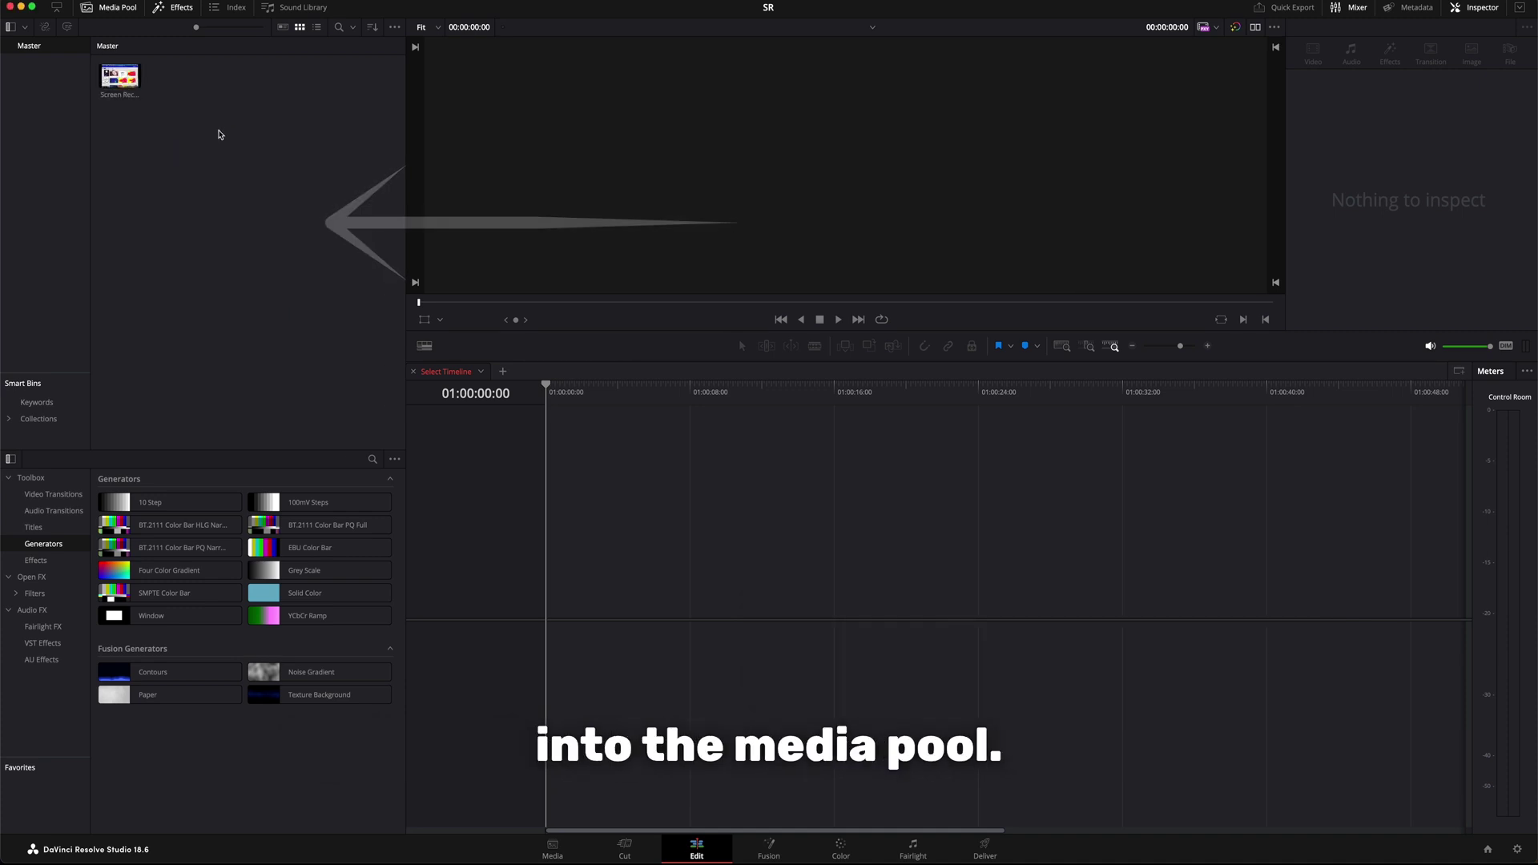
Put the screen recording on a new timeline, aligned to the start, and play it back.
left_click(118, 80)
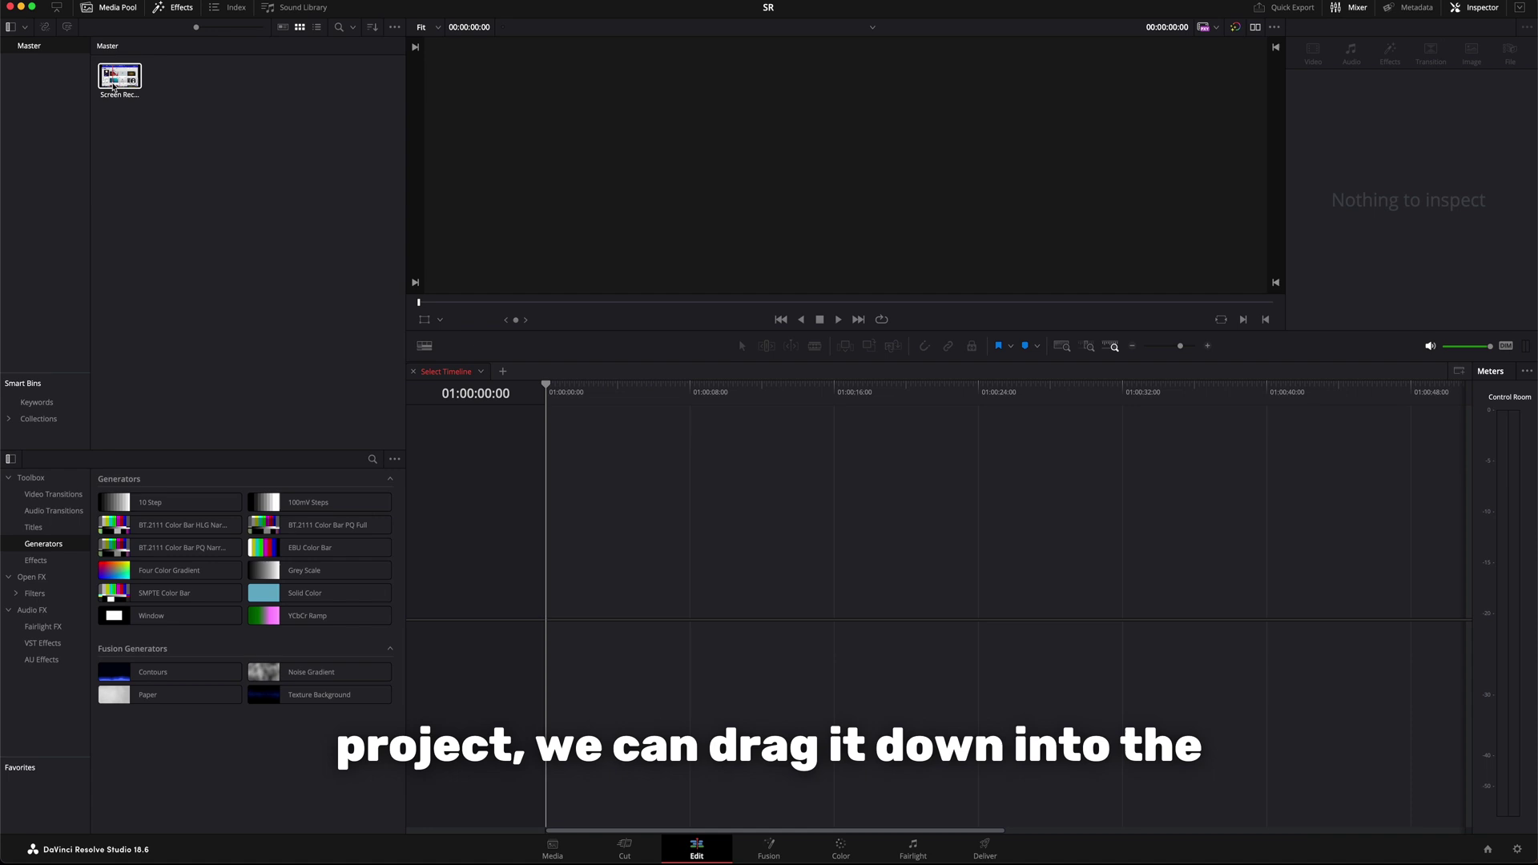
left_click_drag(117, 80, 619, 633)
left_click_drag(750, 607, 670, 611)
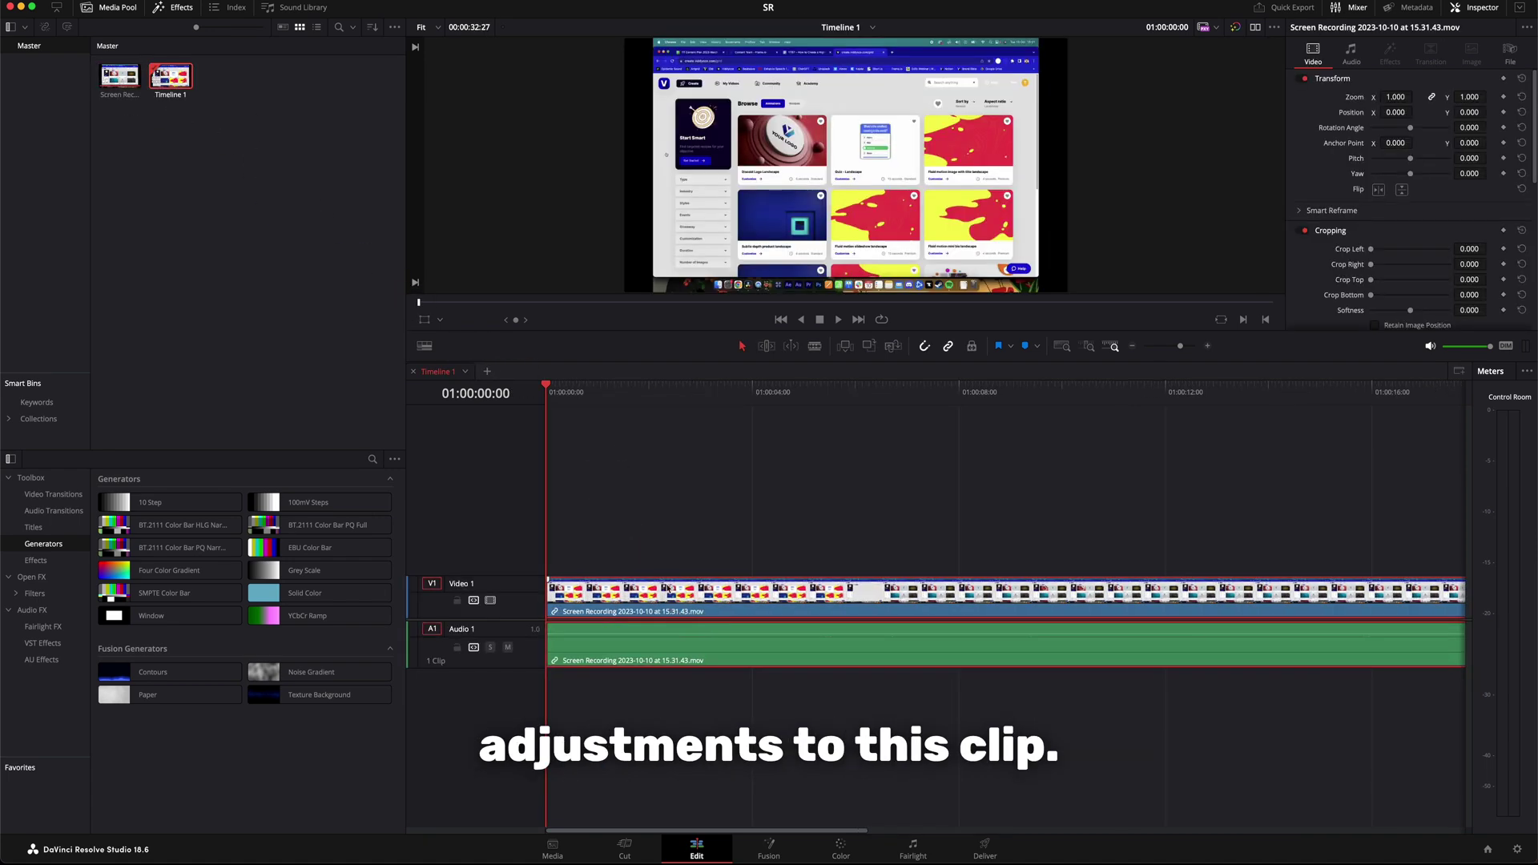
key("space")
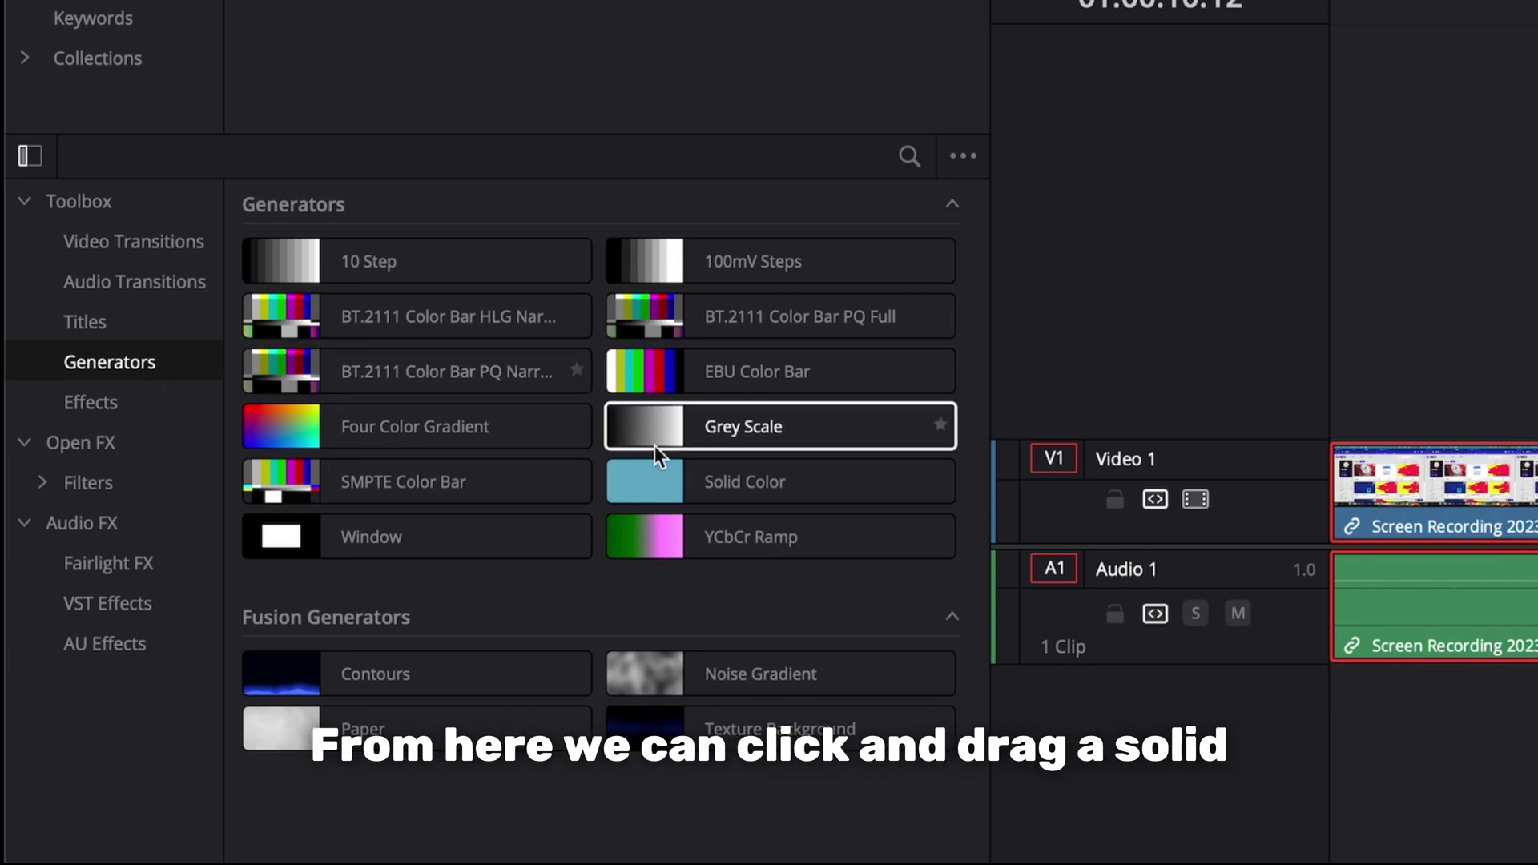
Place a Solid Color generator on V2 above the recording and select it.
left_click_drag(737, 492, 1537, 431)
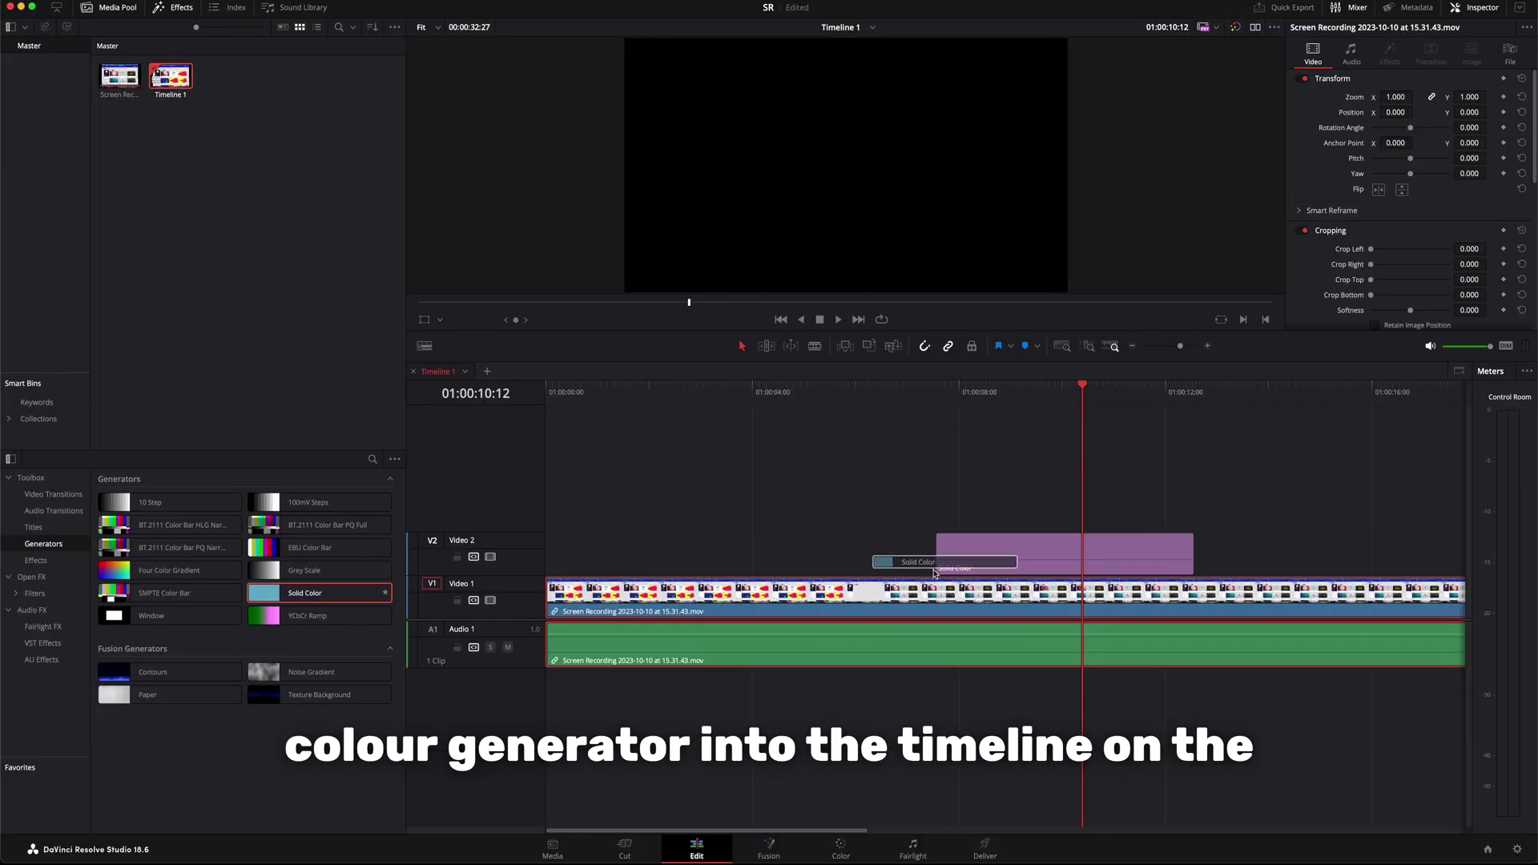
left_click_drag(934, 572, 932, 572)
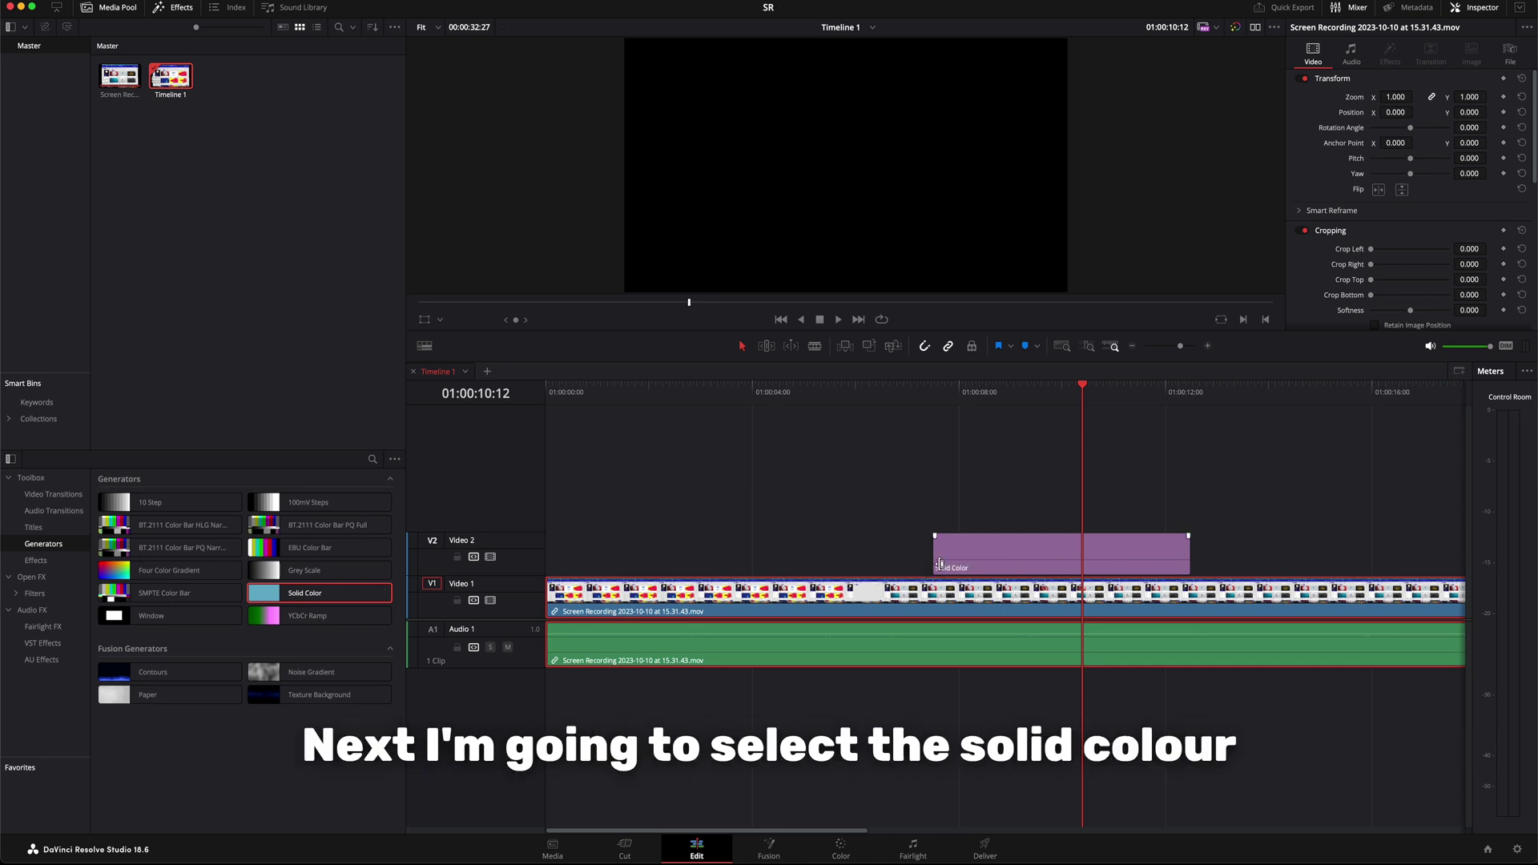
left_click(976, 549)
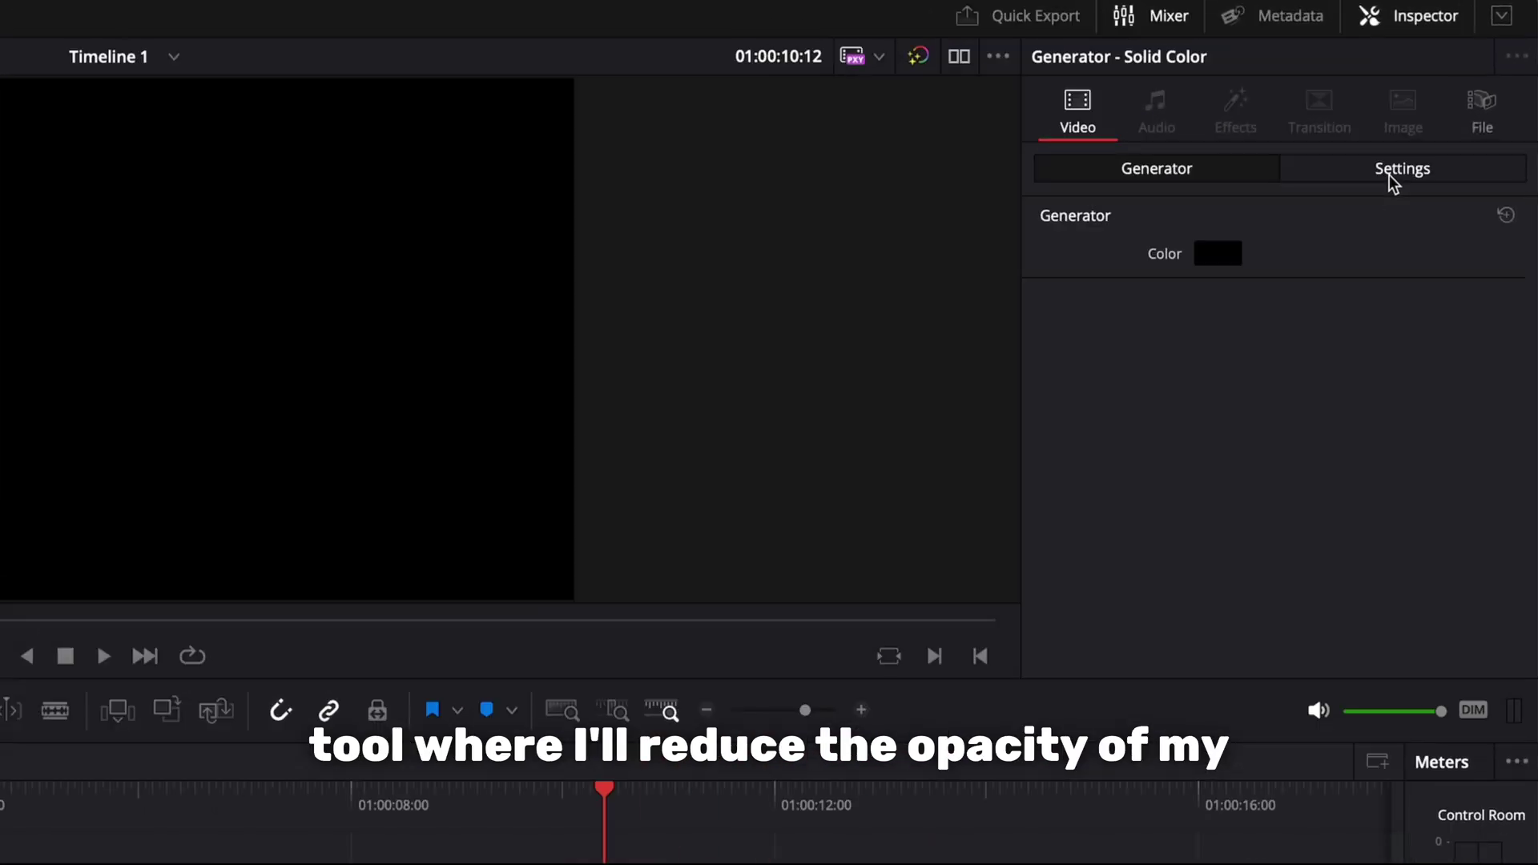
Lower the Solid Color clip's composite opacity to about 50 in the Inspector.
left_click(1467, 86)
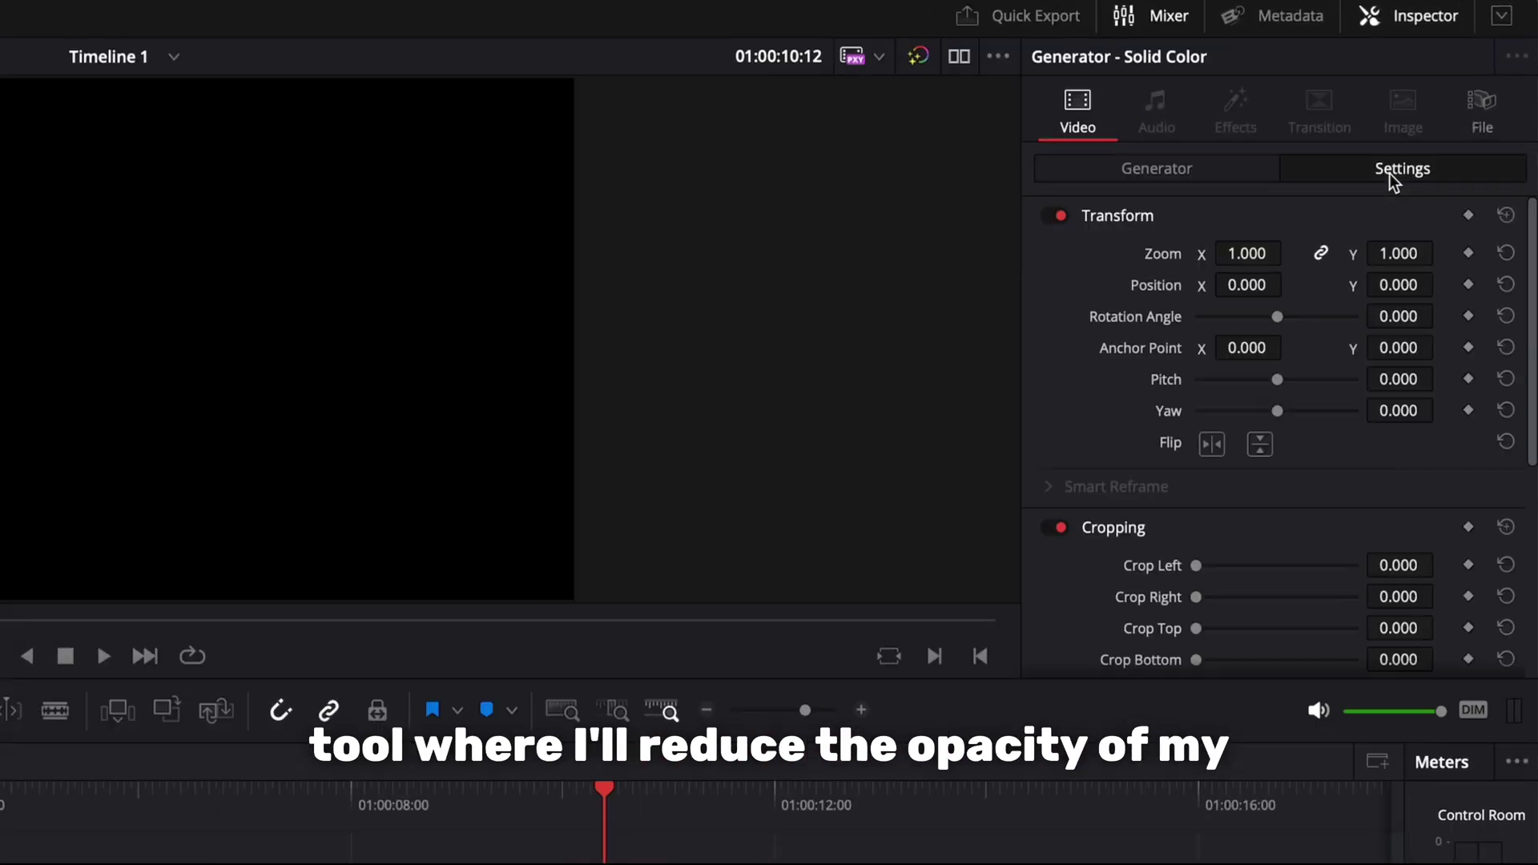
scroll(1334, 276, "down", 5)
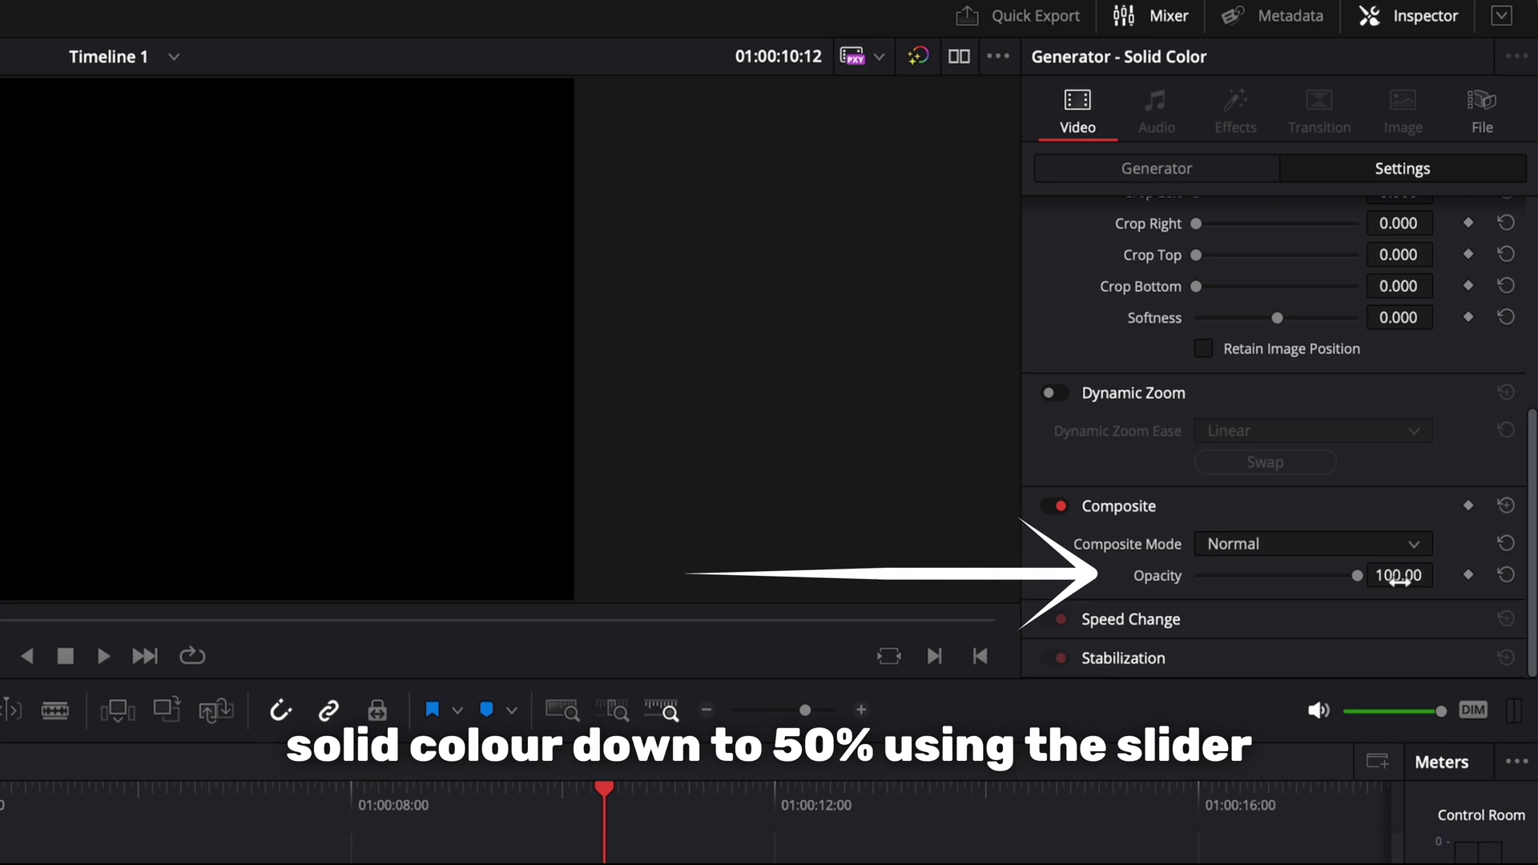
left_click_drag(1359, 579, 1297, 599)
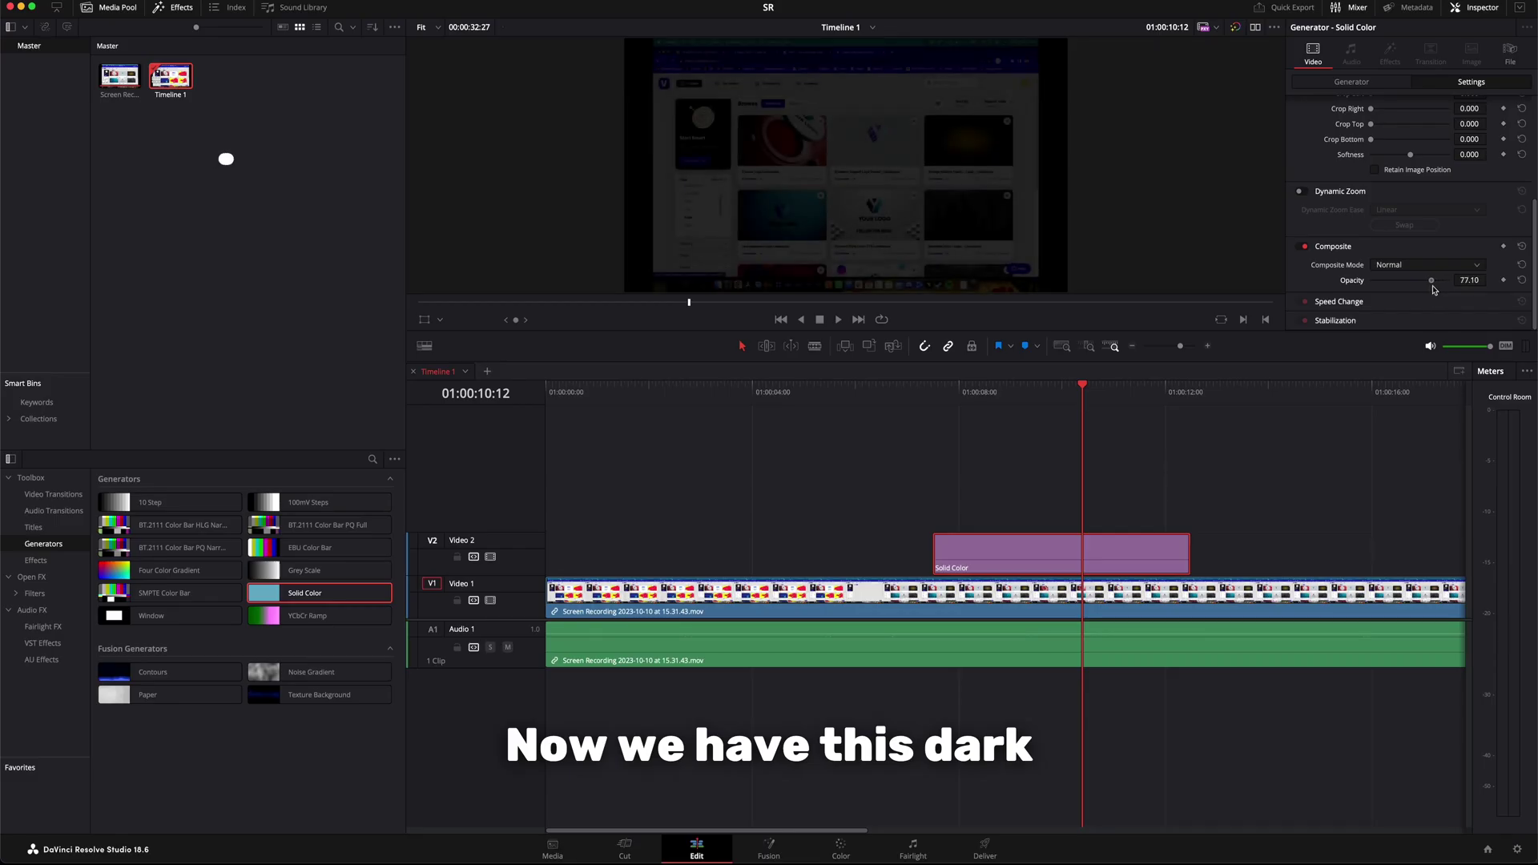
left_click_drag(1420, 292, 1413, 291)
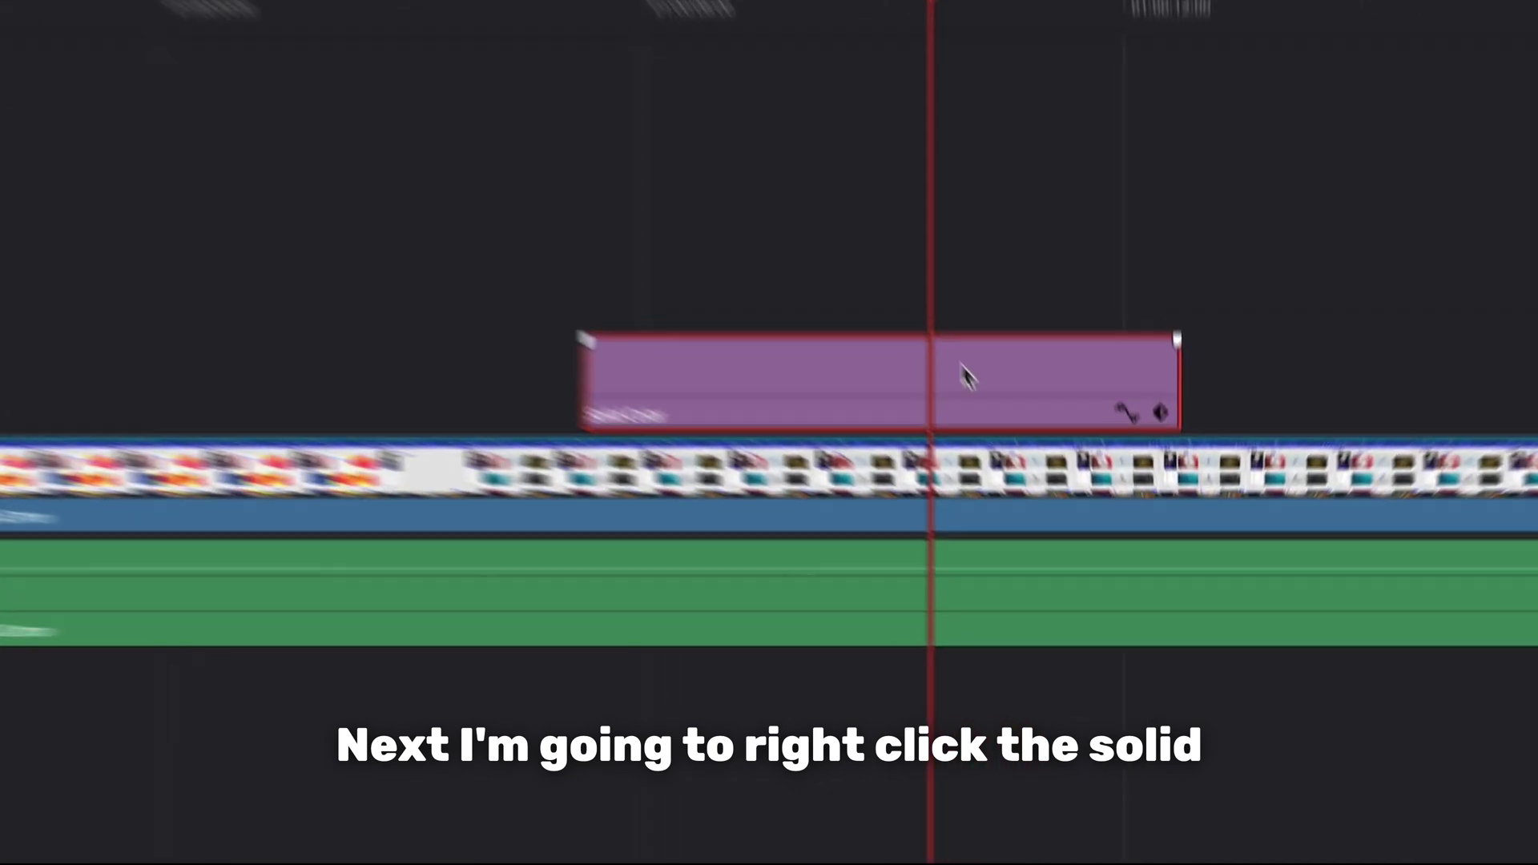
Convert the Solid Color clip into a new compound clip named 'Highlight Effect'.
right_click(1097, 548)
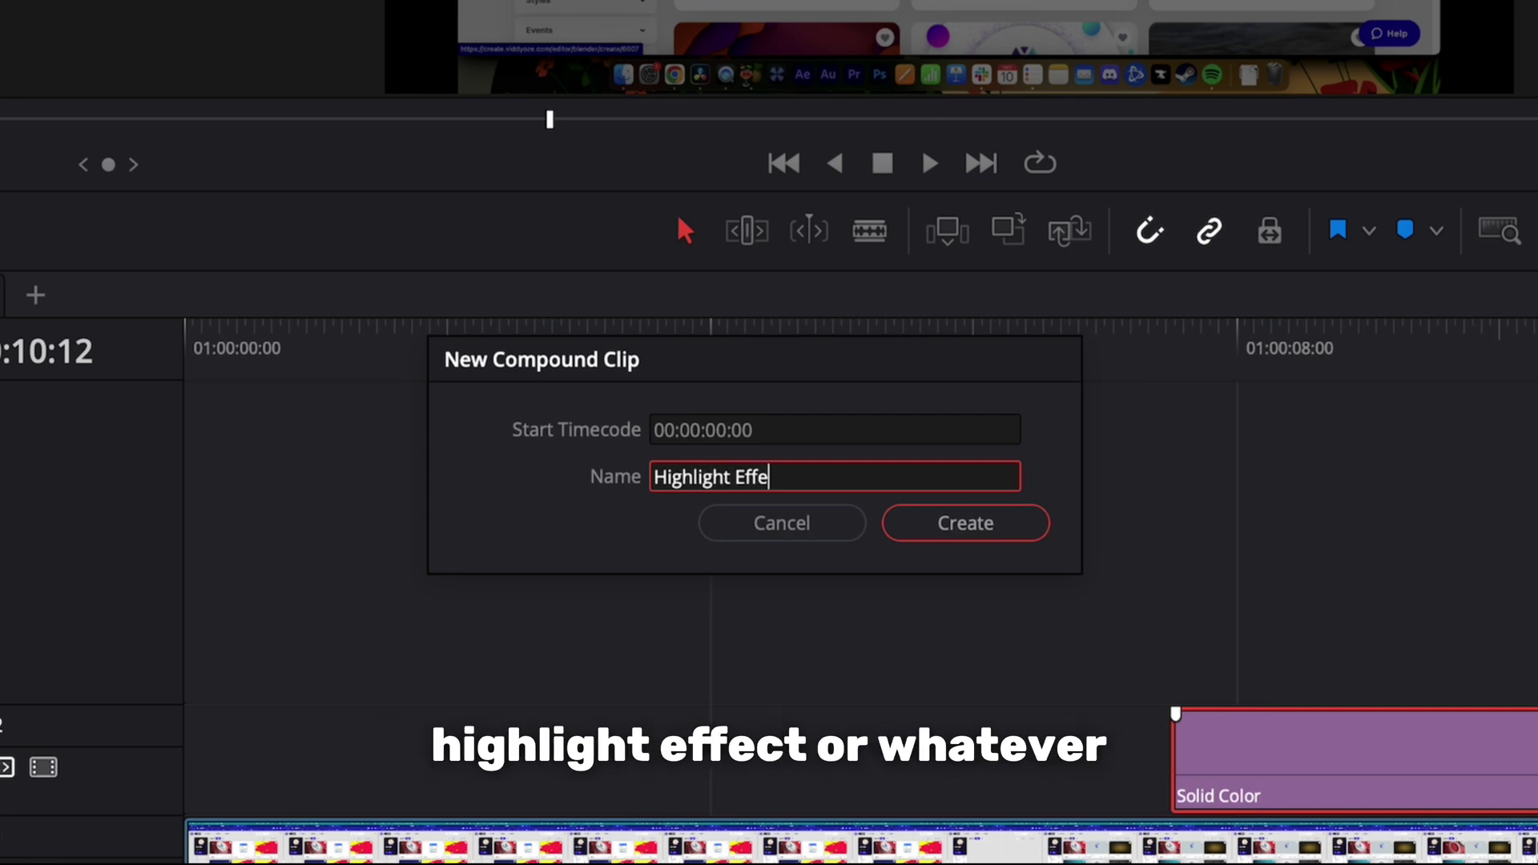
type("ct")
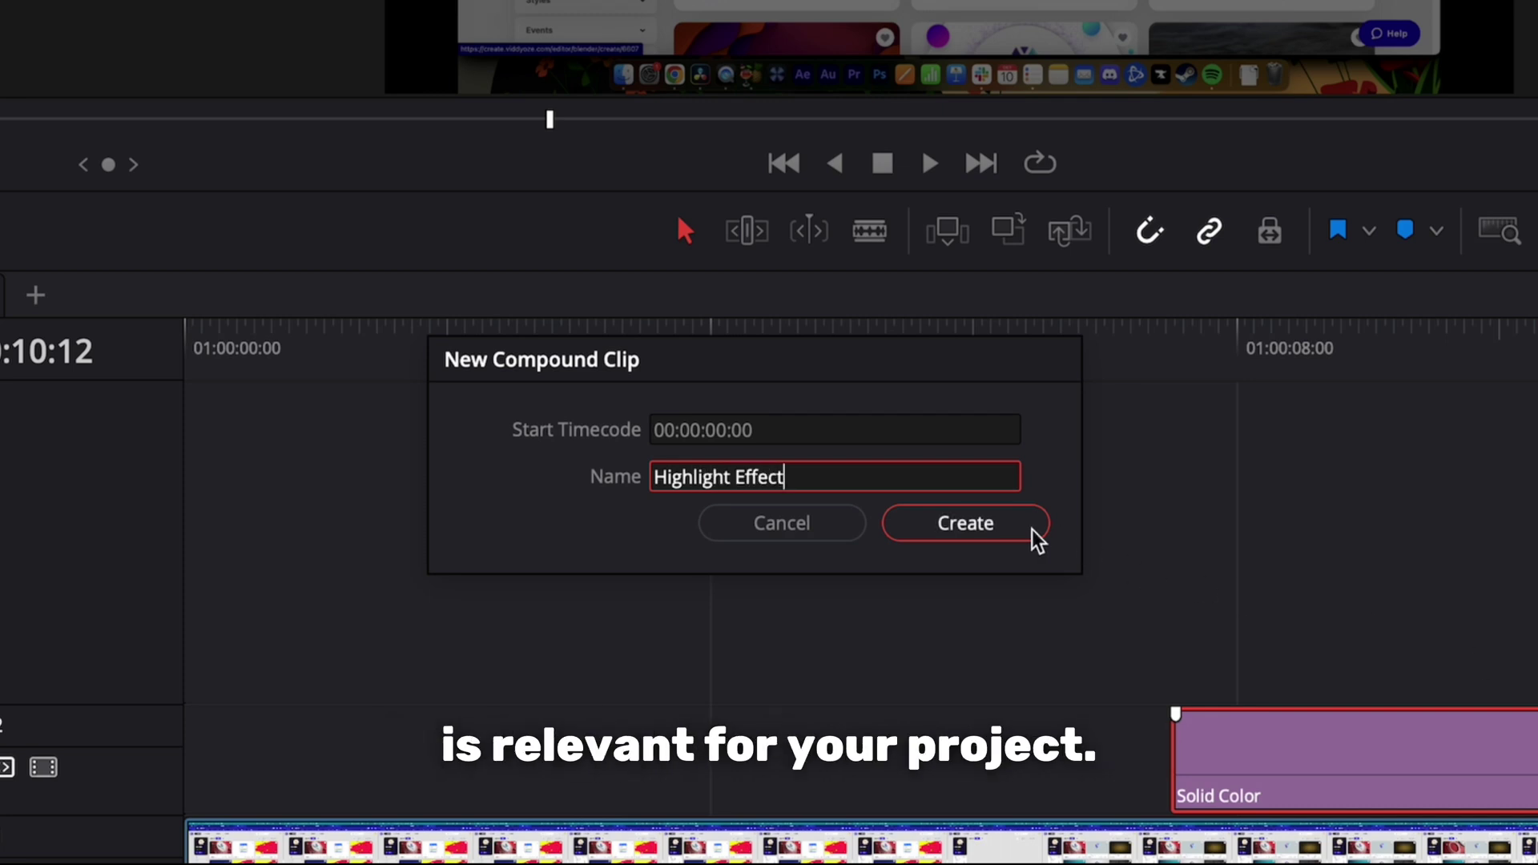
left_click(1037, 539)
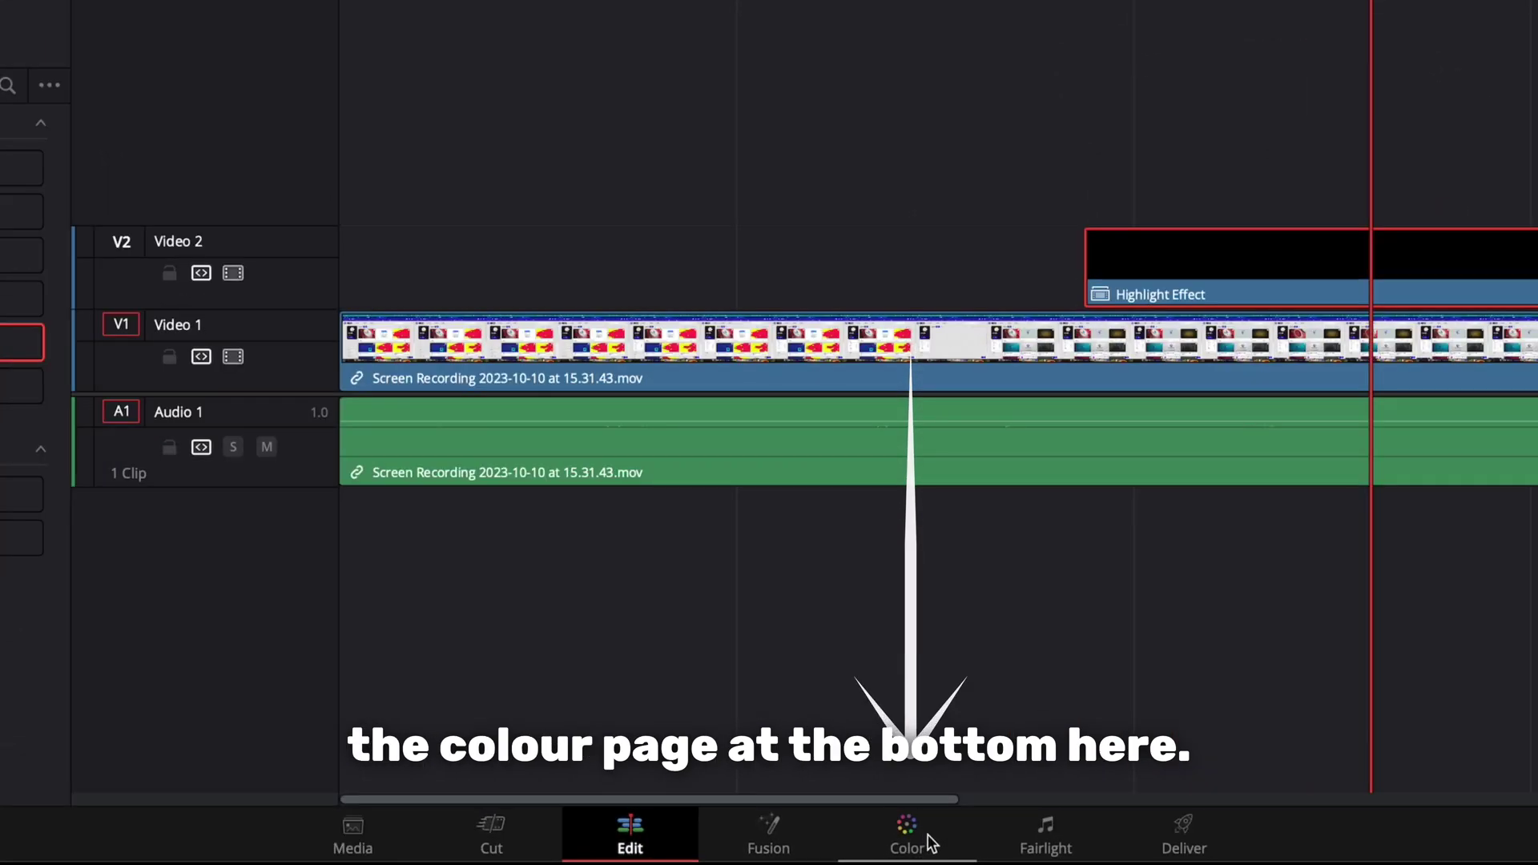
Switch to the Color page with the recording and compound clip thumbnails shown below the viewer.
left_click(929, 837)
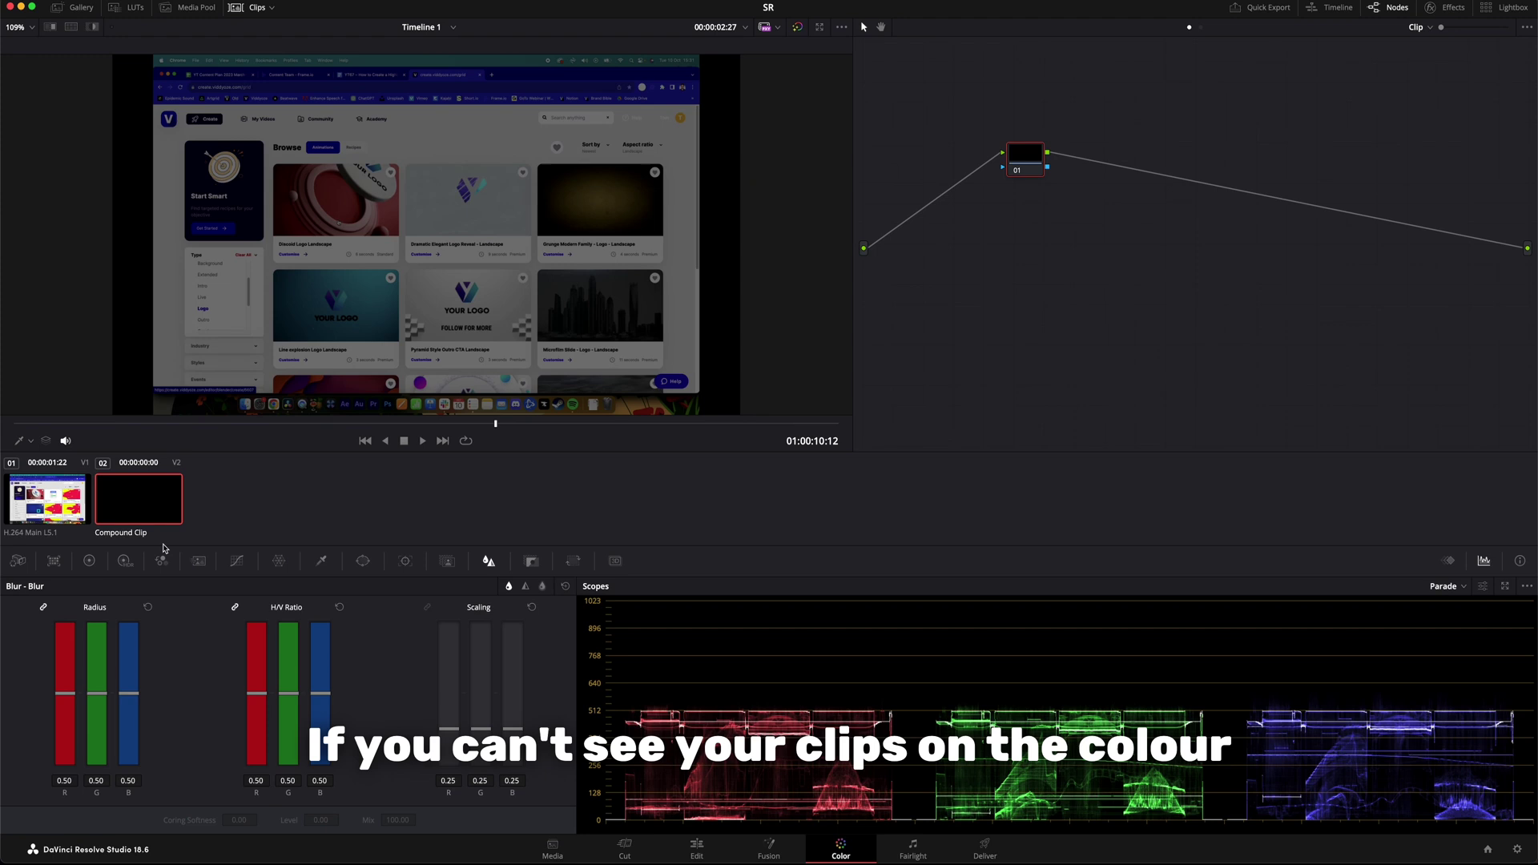
left_click(255, 8)
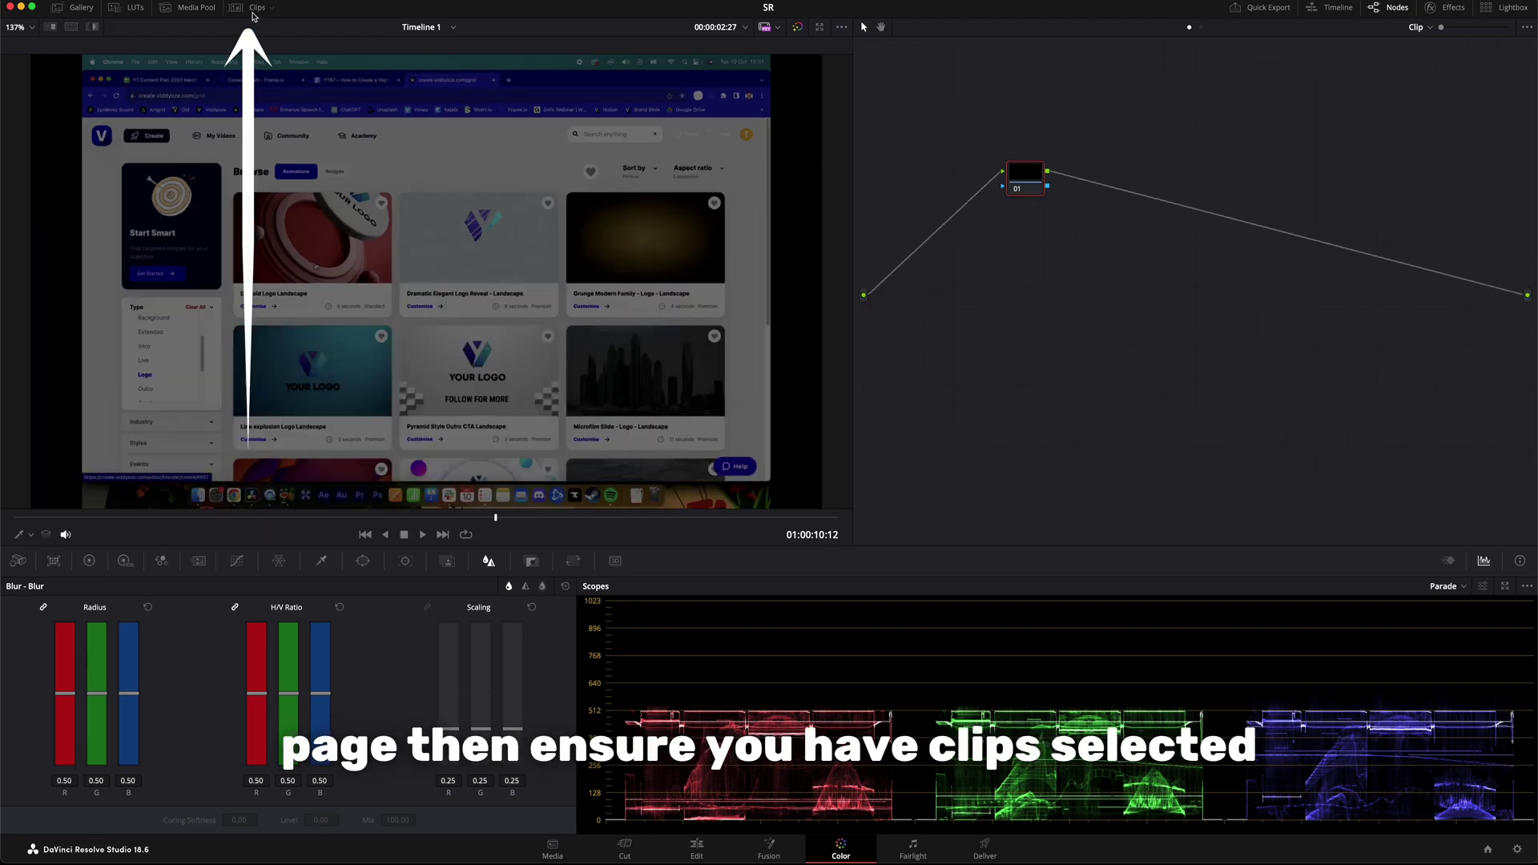
left_click(255, 8)
left_click(253, 14)
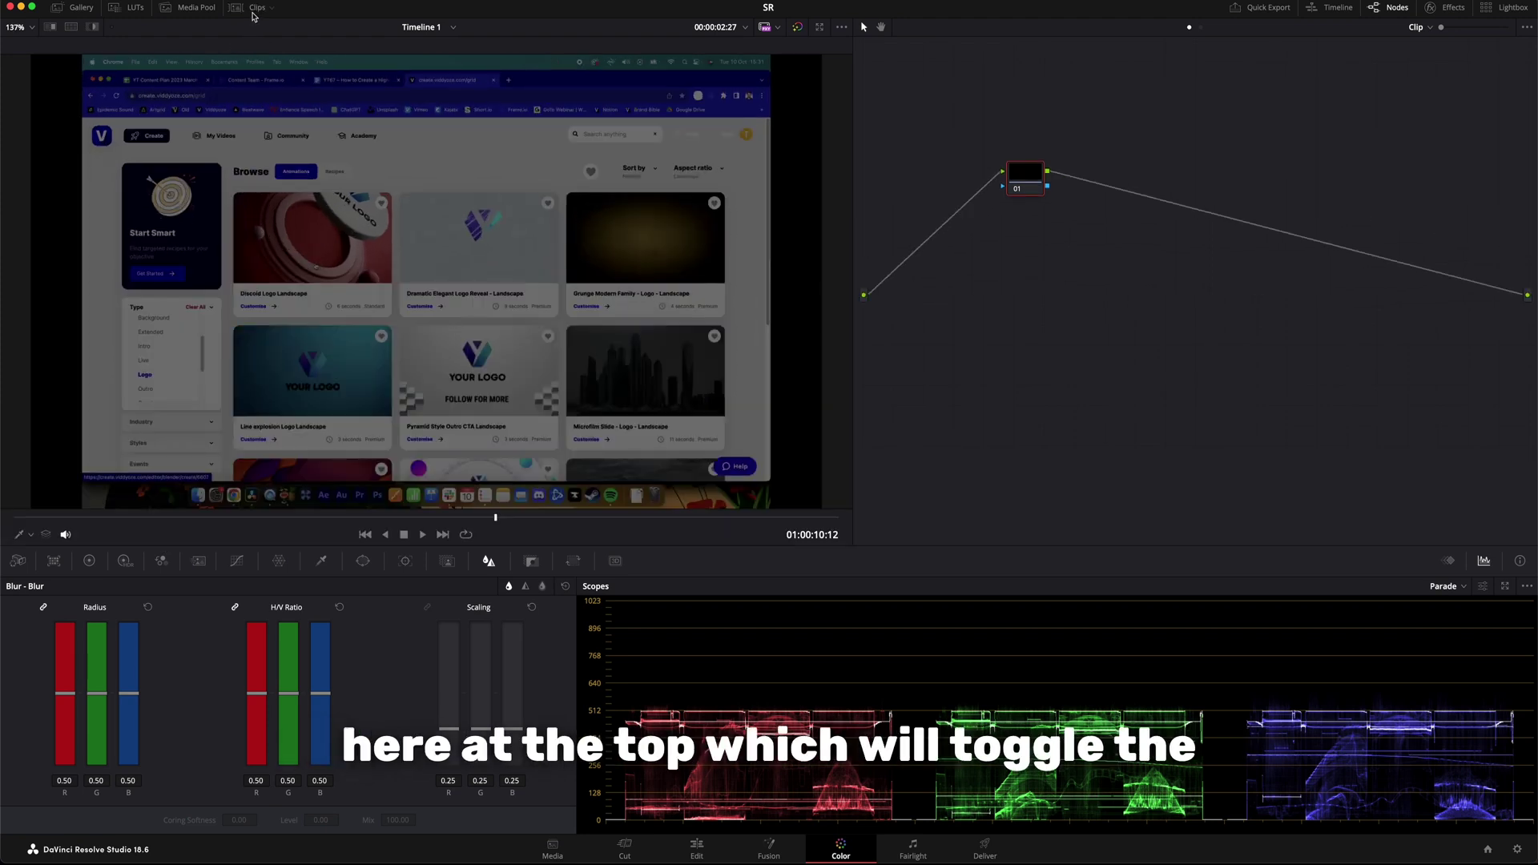
left_click(253, 14)
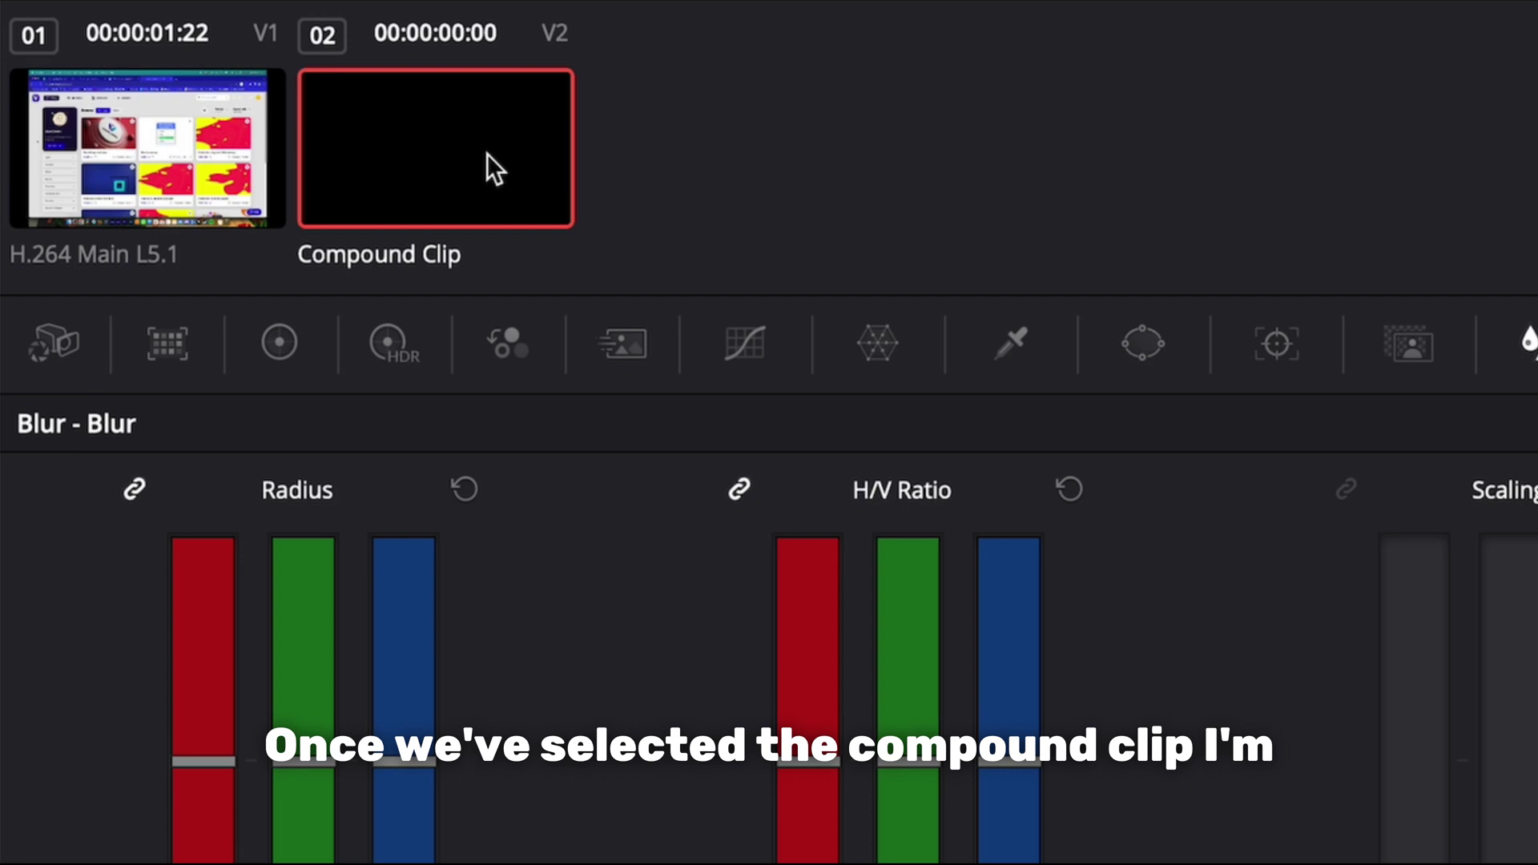
Add a Circle window to the Highlight Effect compound clip's node.
left_click(1166, 363)
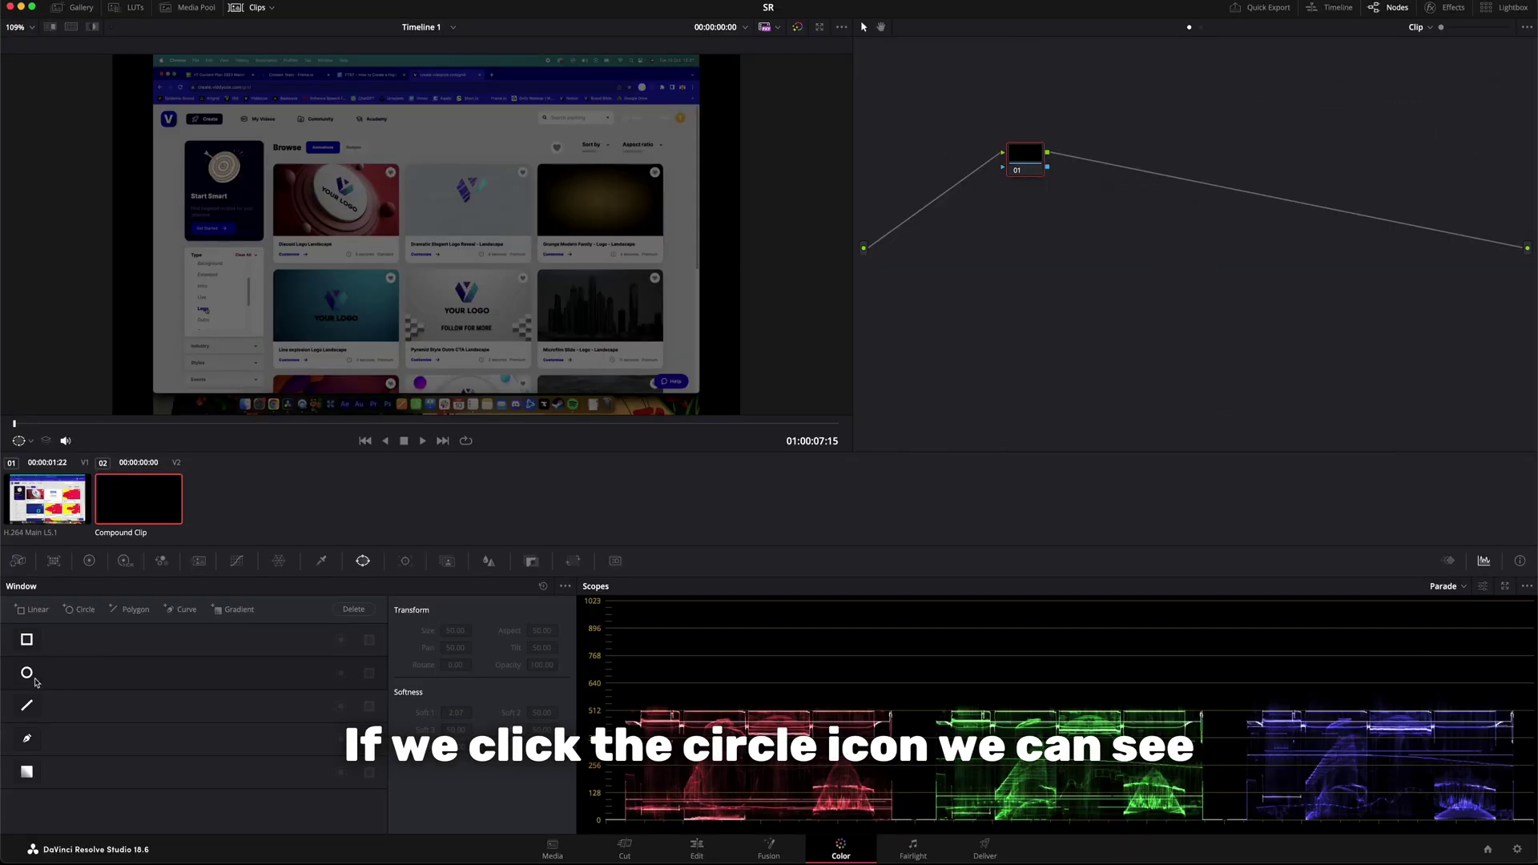
left_click(34, 681)
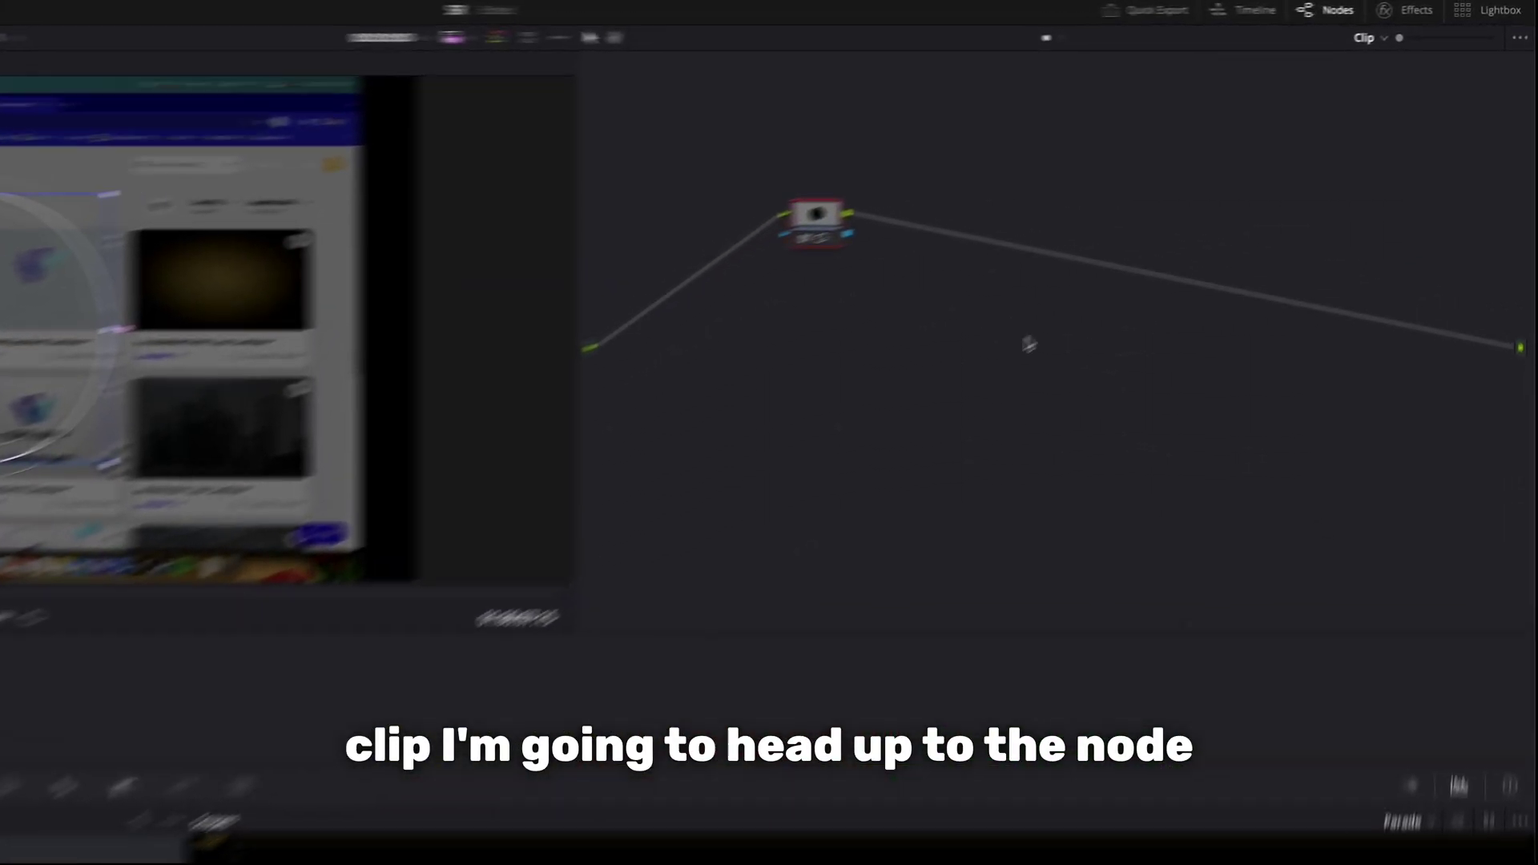
Add an alpha output to the node graph and connect the node's alpha to it.
right_click(931, 412)
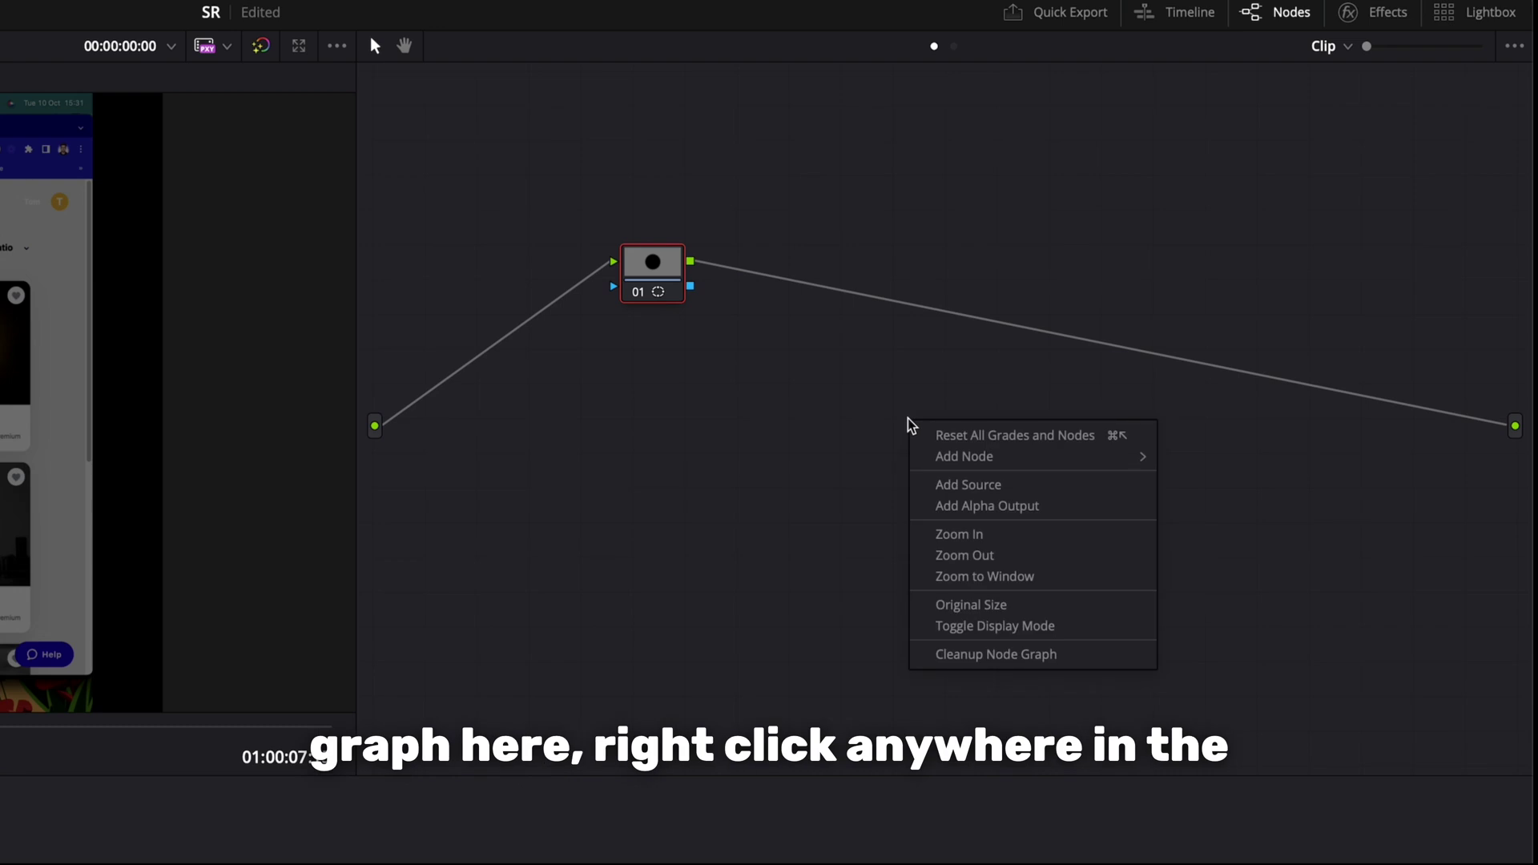
left_click(1060, 512)
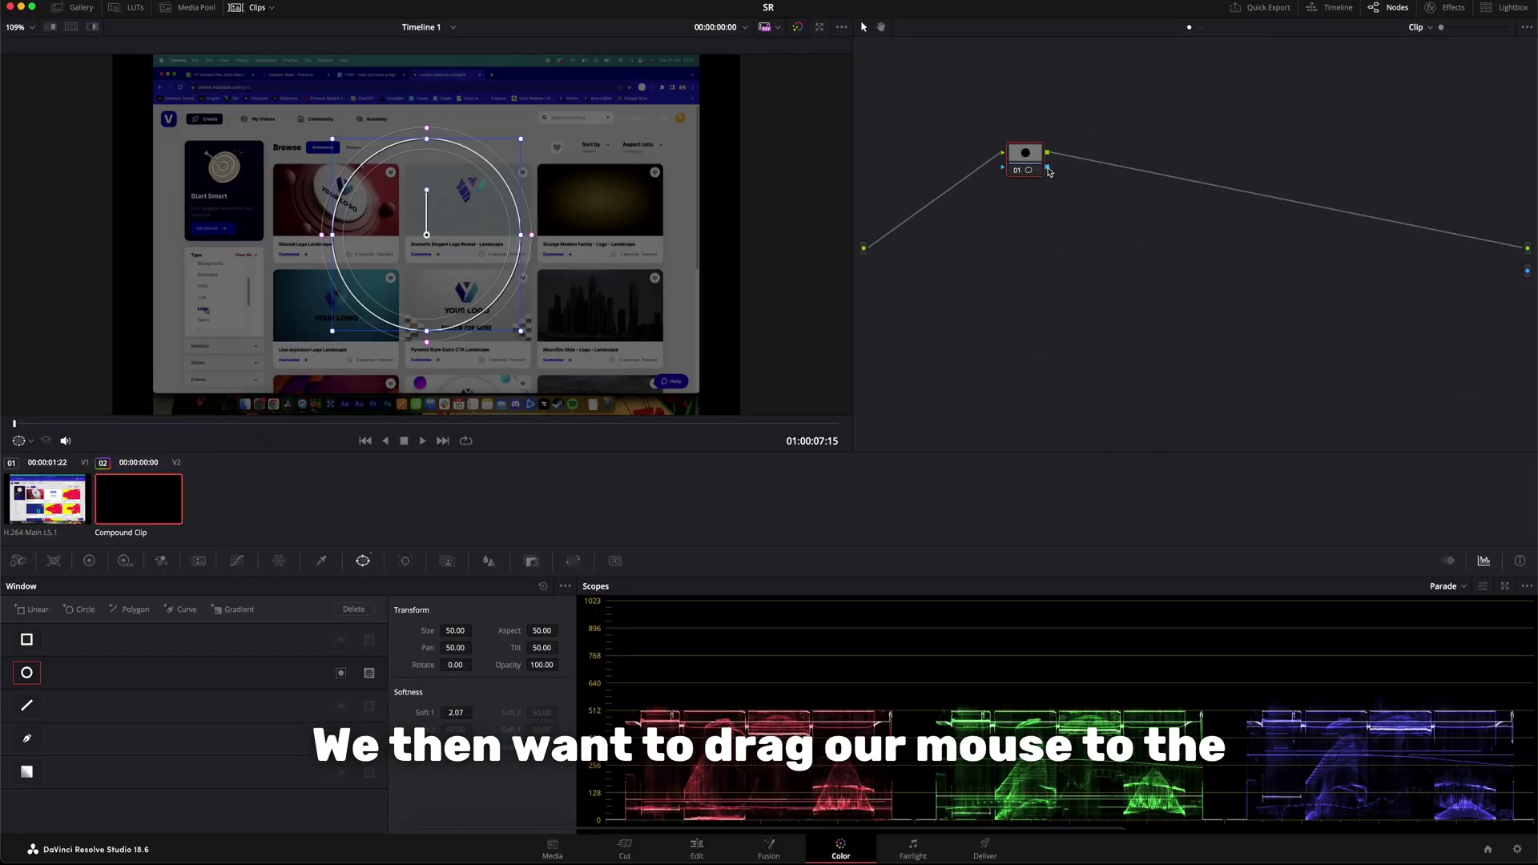
left_click_drag(993, 185, 1064, 207)
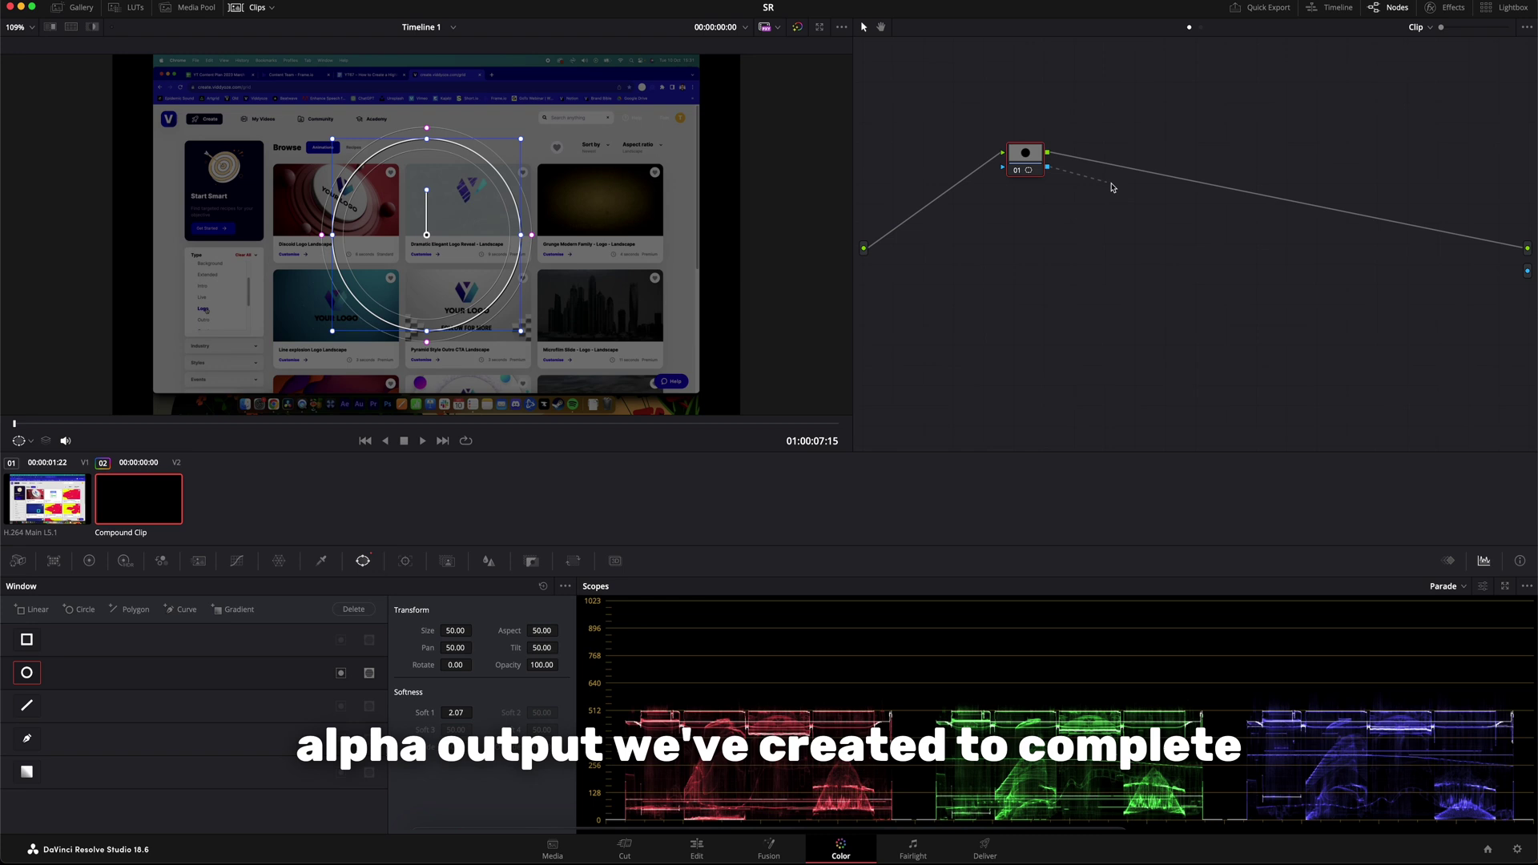
left_click_drag(1462, 262, 1526, 273)
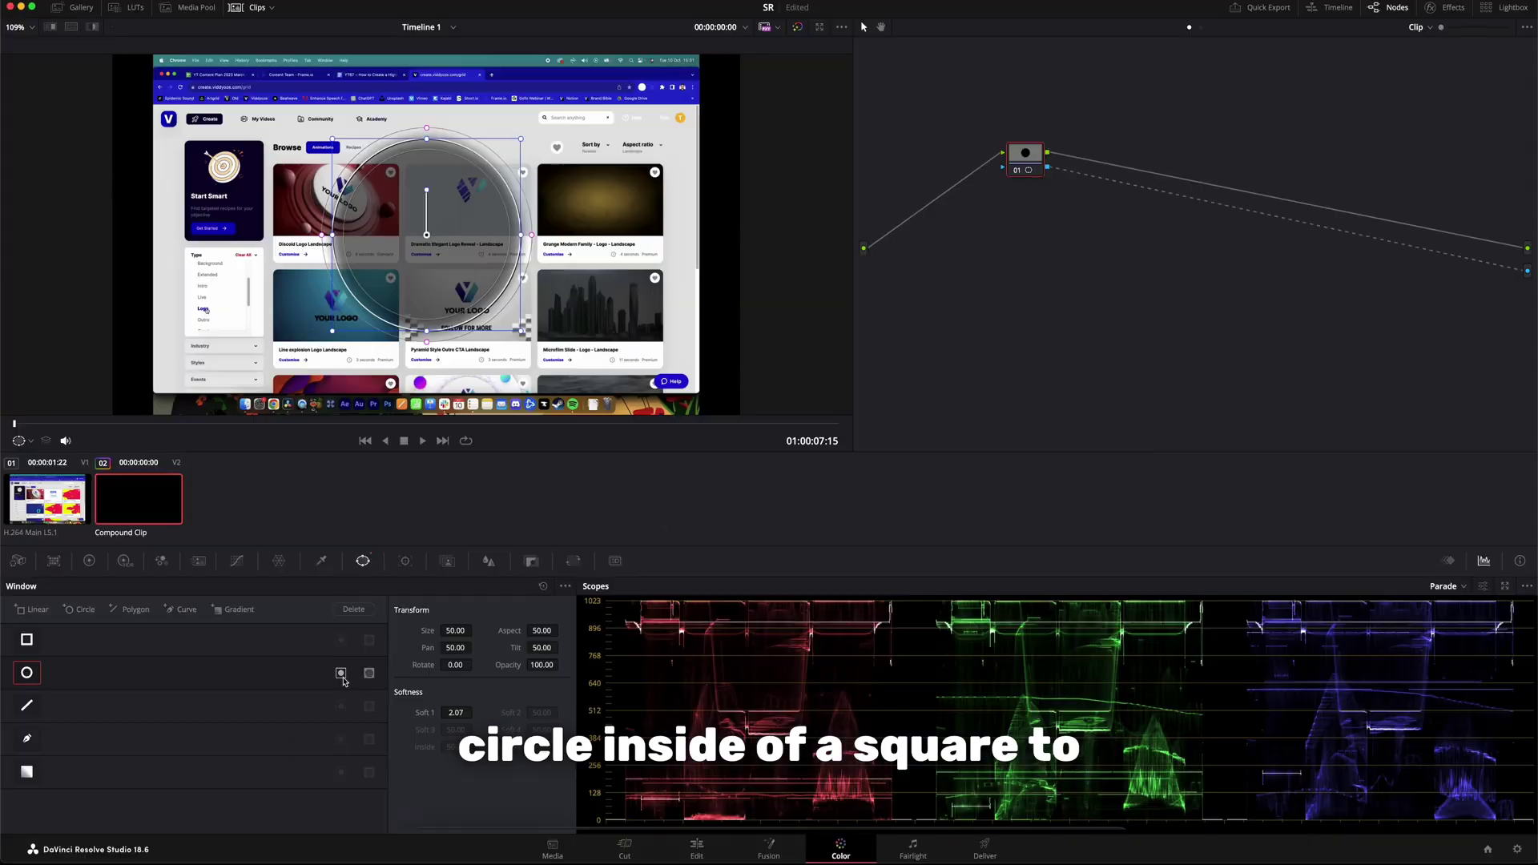
Invert the circle mask, then shrink it and centre it on the Start Smart card.
left_click(721, 464)
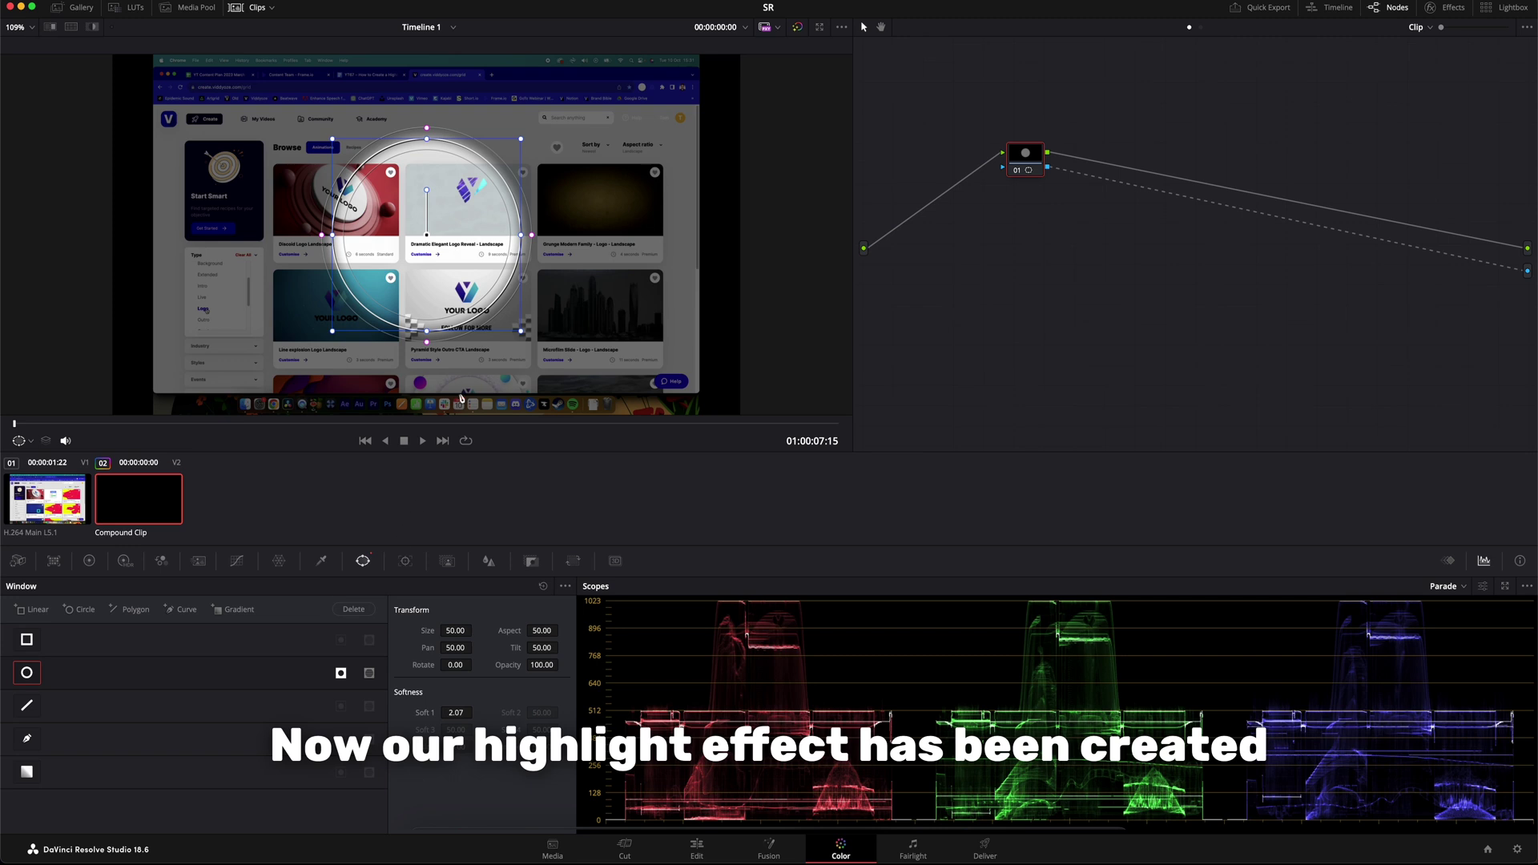
left_click_drag(474, 255, 254, 300)
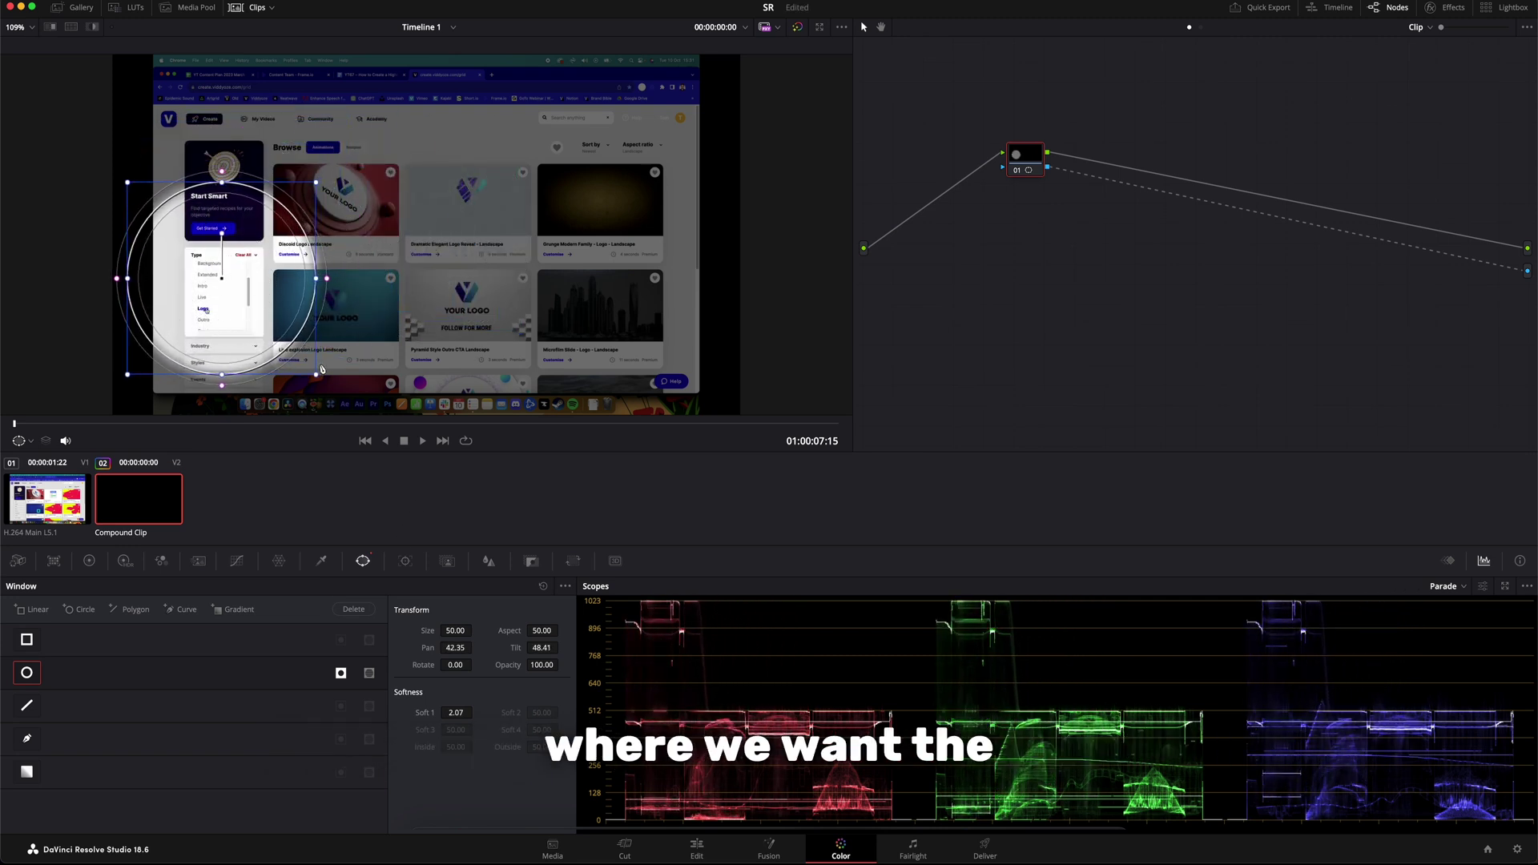
left_click_drag(317, 376, 287, 346)
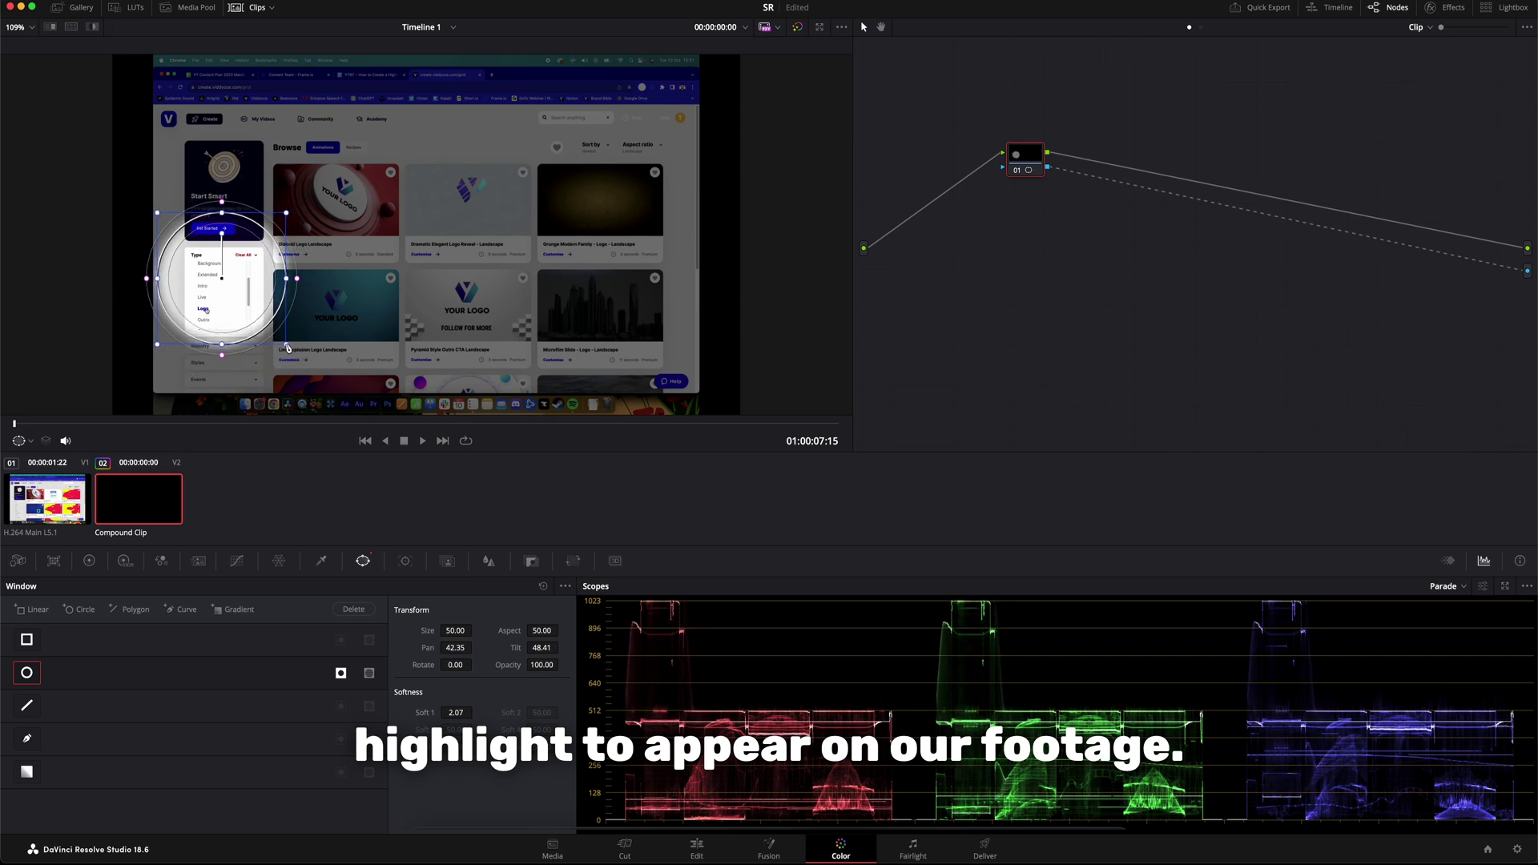
left_click_drag(241, 298, 242, 300)
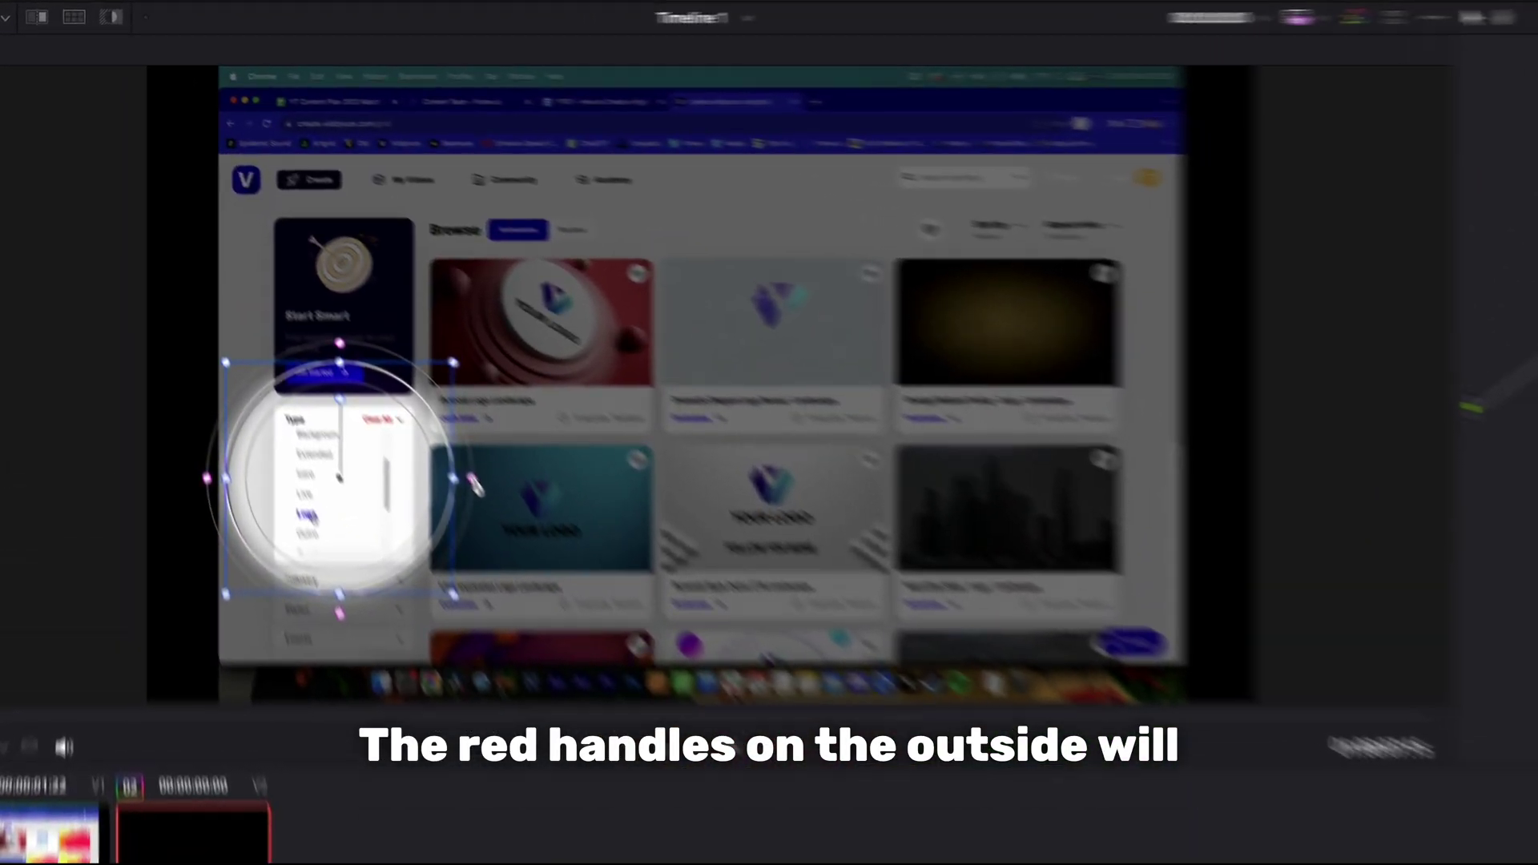
Raise the circle's edge softness to 4.11 and fine-tune its size.
left_click_drag(297, 288, 311, 294)
mouse_move(529, 524)
left_mouse_down()
mouse_move(605, 526)
mouse_move(526, 533)
left_mouse_up()
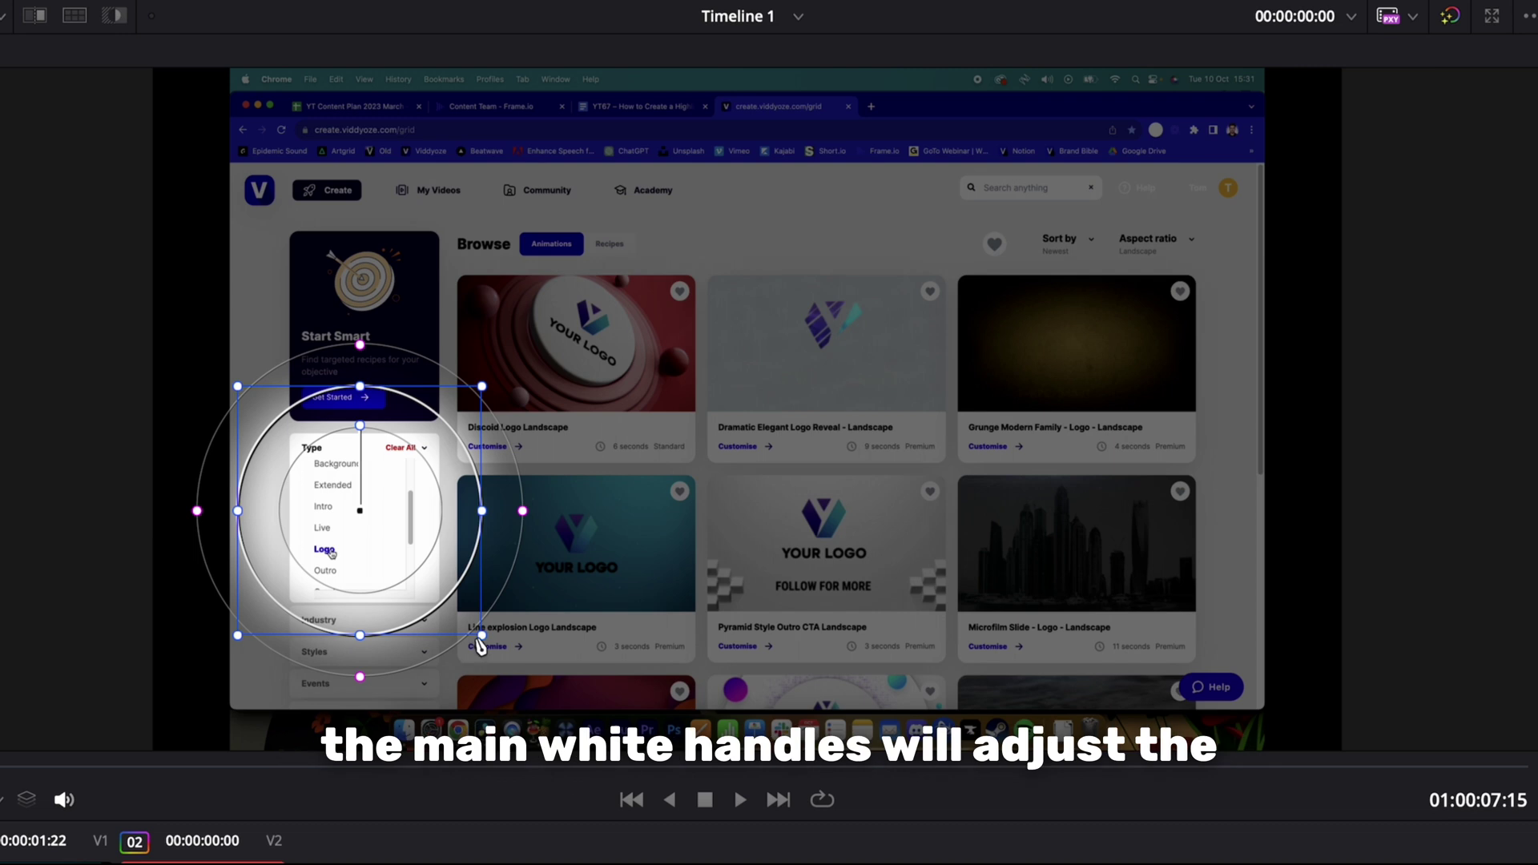
mouse_move(483, 641)
left_mouse_down()
mouse_move(533, 668)
mouse_move(484, 630)
mouse_move(516, 653)
mouse_move(508, 642)
left_mouse_up()
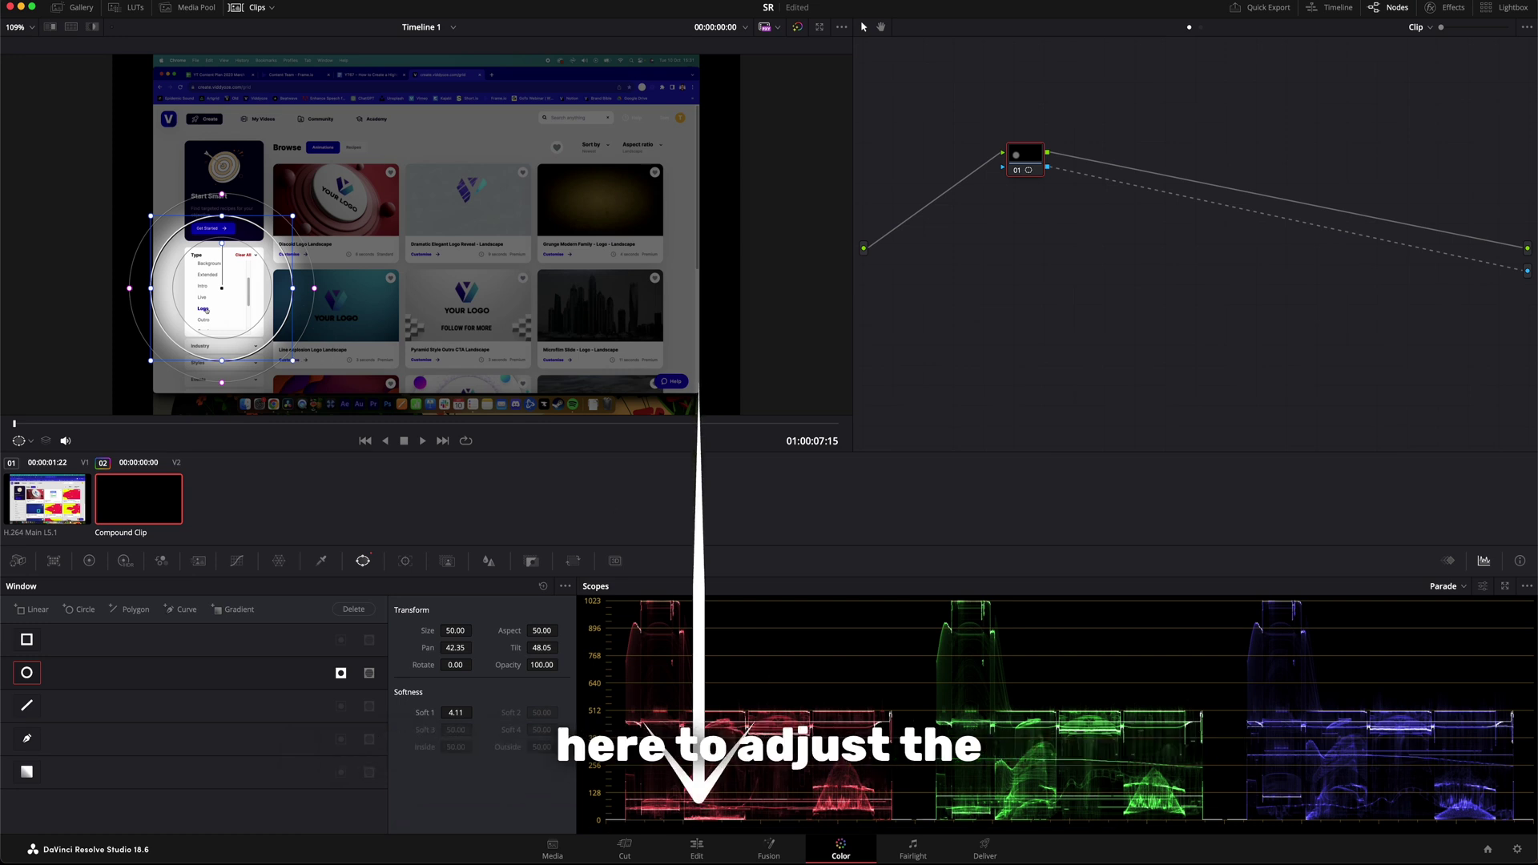
On the Edit page, trim both ends of Highlight Effect, slide it earlier, and add short fades.
left_click(698, 849)
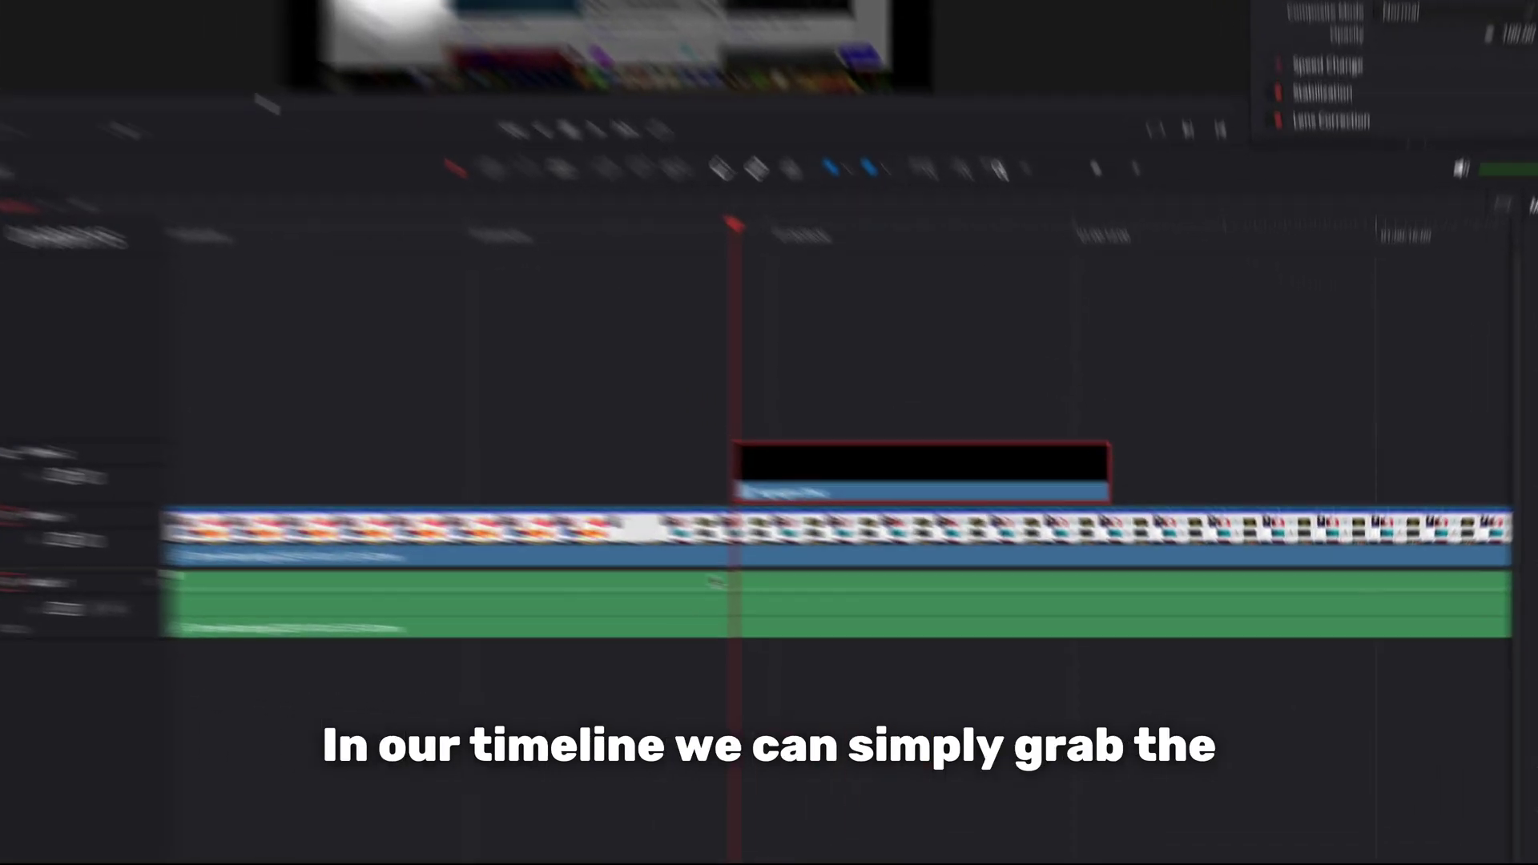
left_click(593, 400)
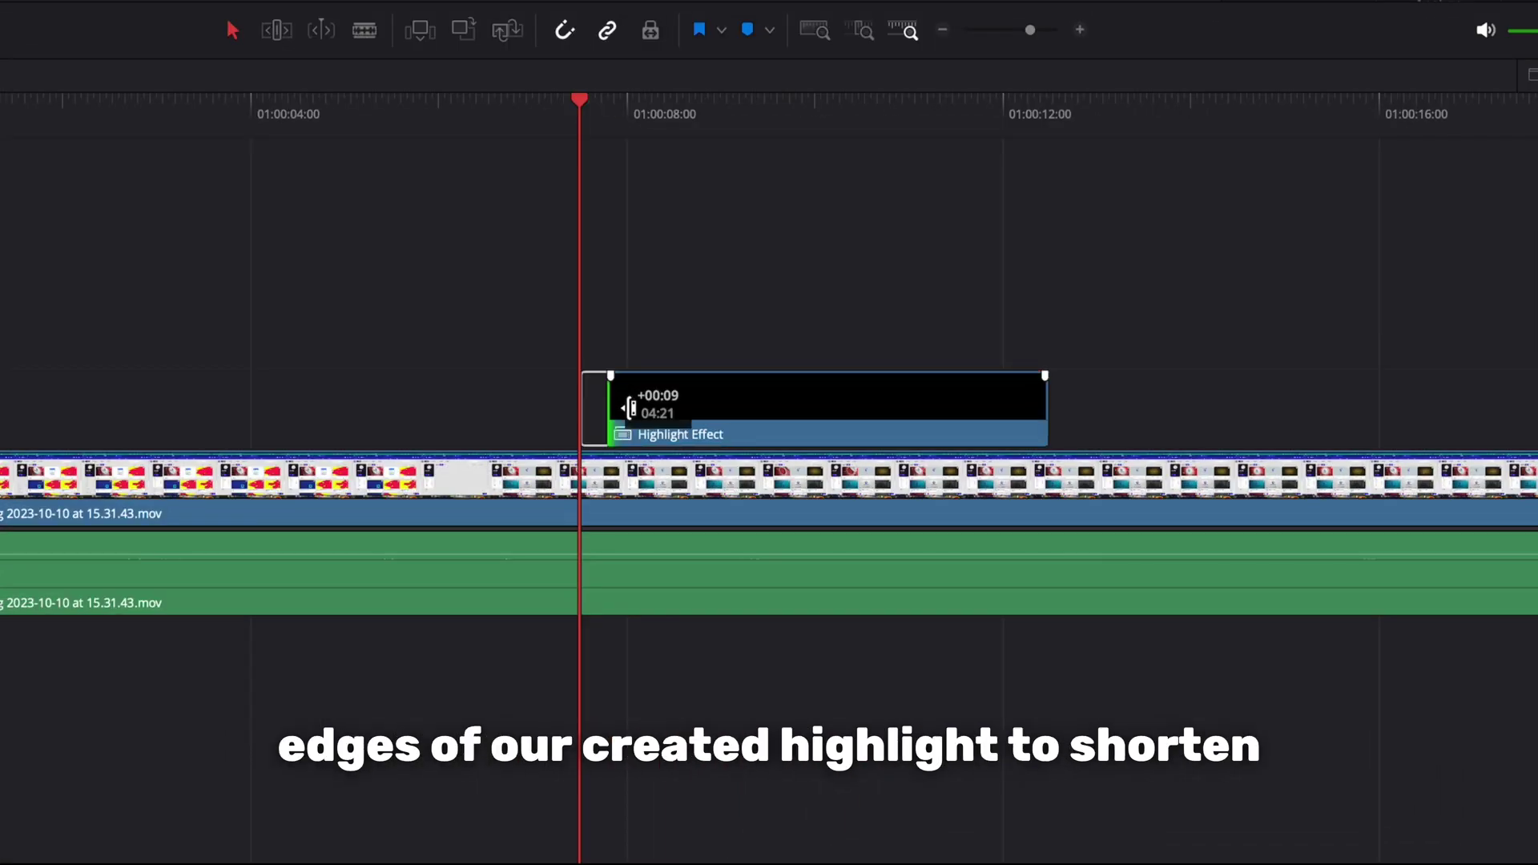
left_click_drag(736, 419, 705, 425)
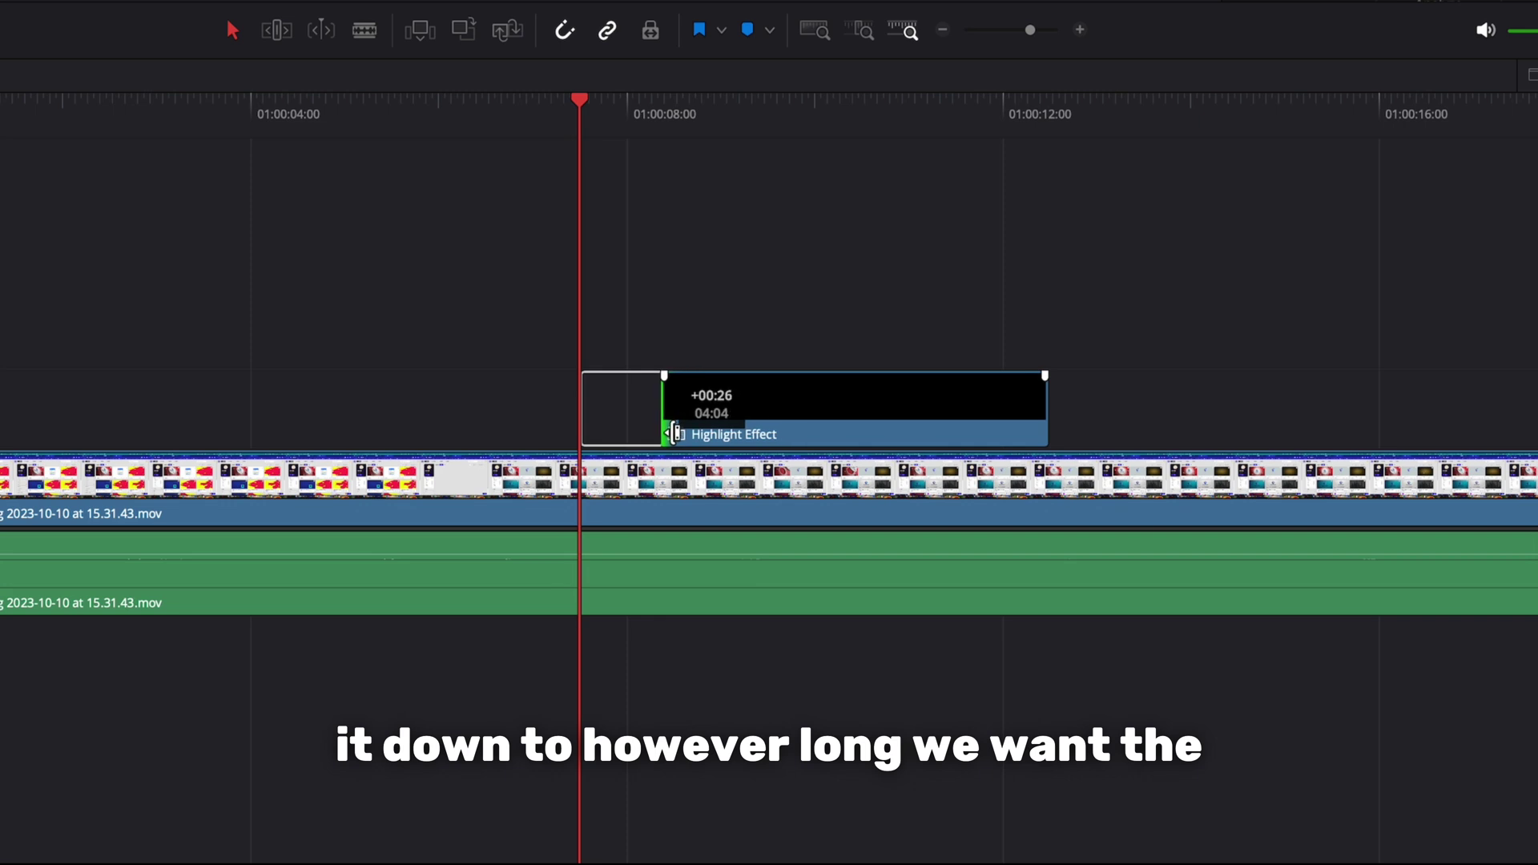
left_click(1038, 404)
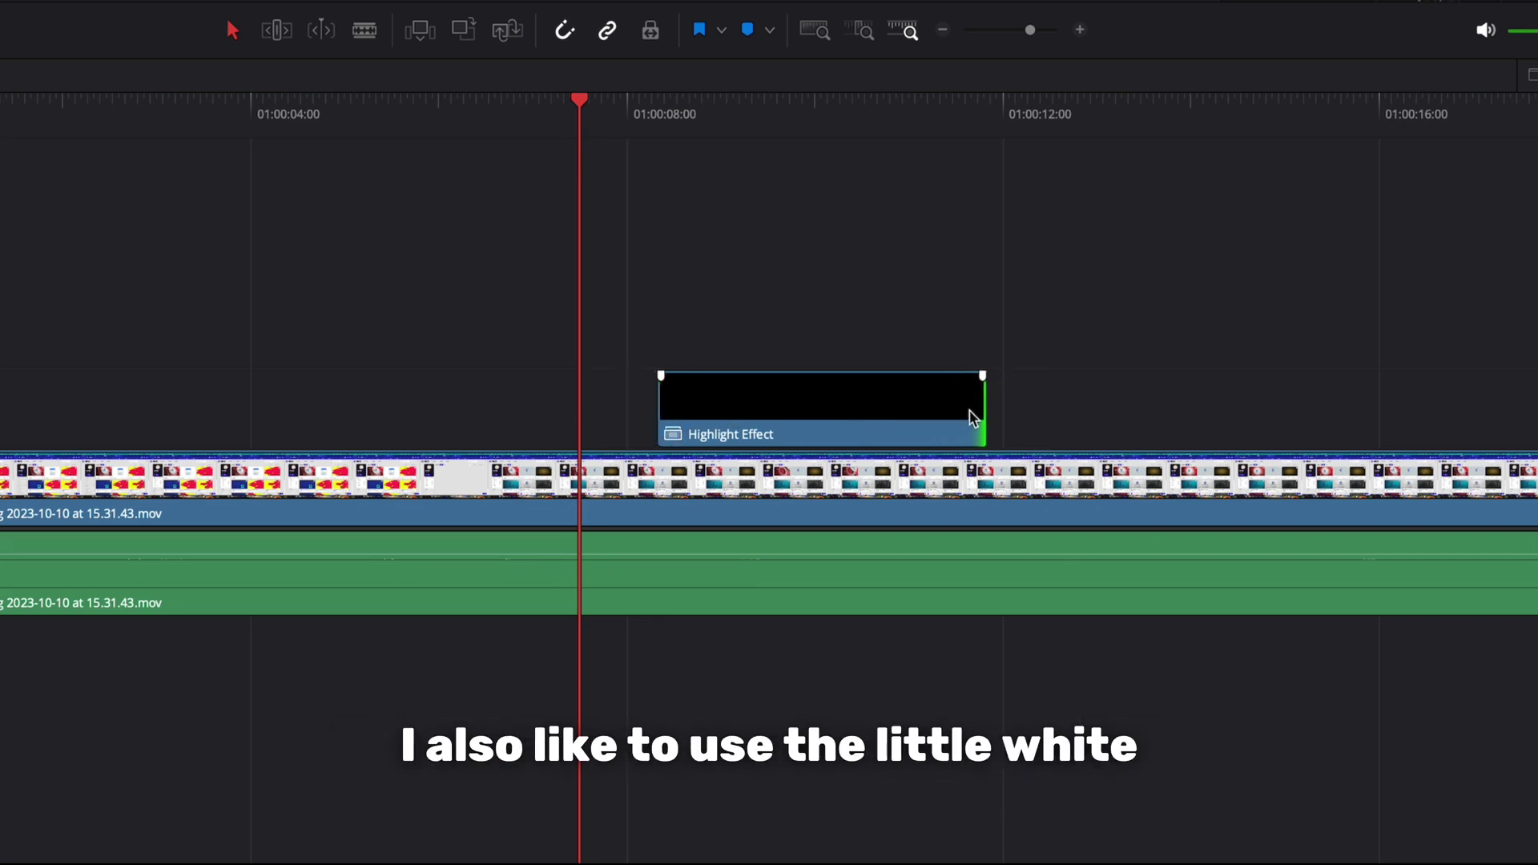
left_click_drag(780, 421, 730, 431)
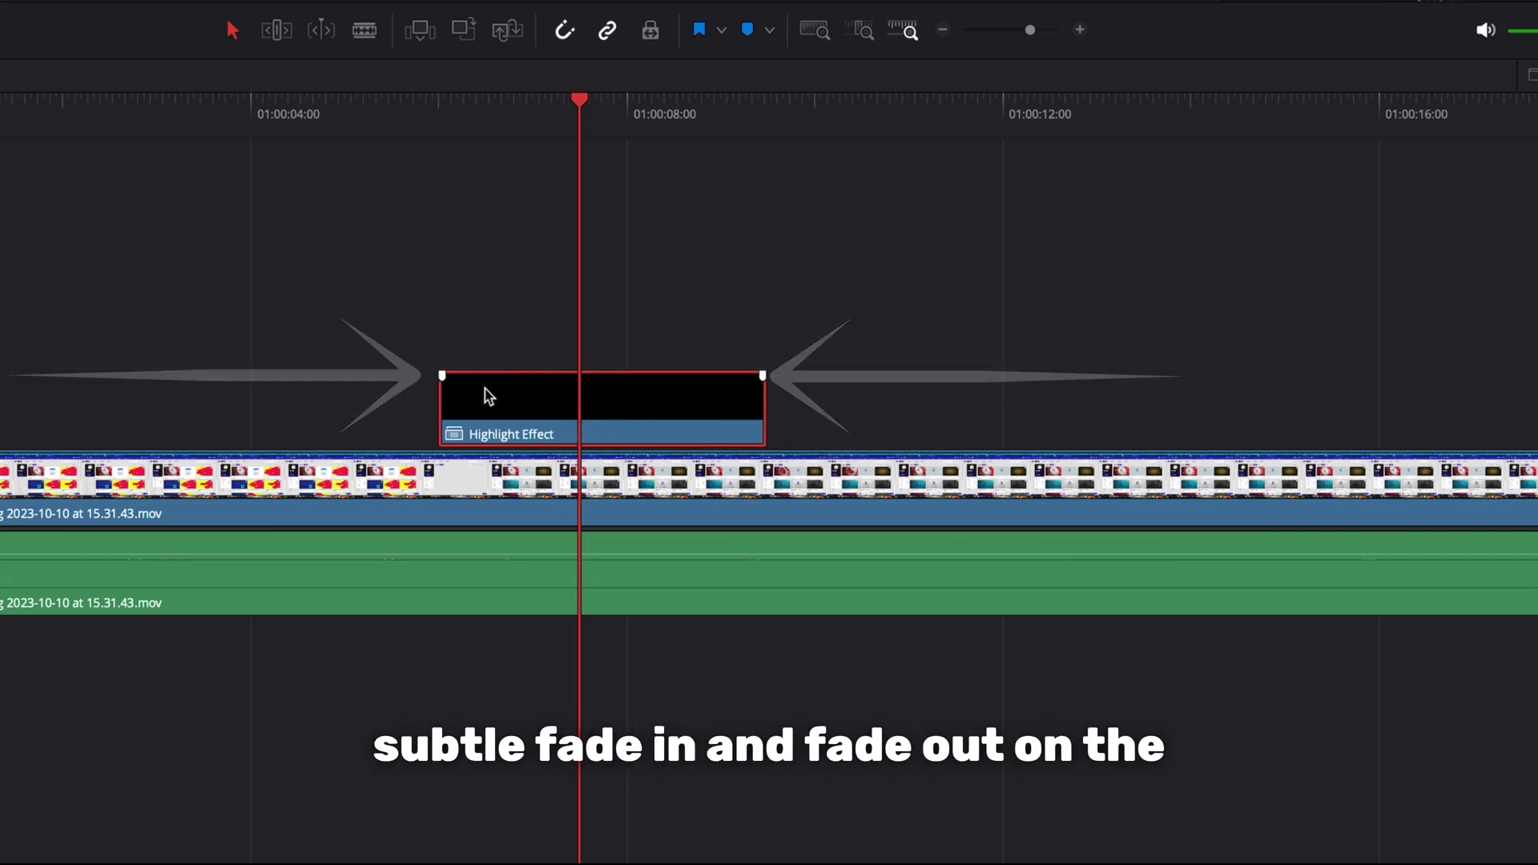
left_click_drag(500, 389, 527, 393)
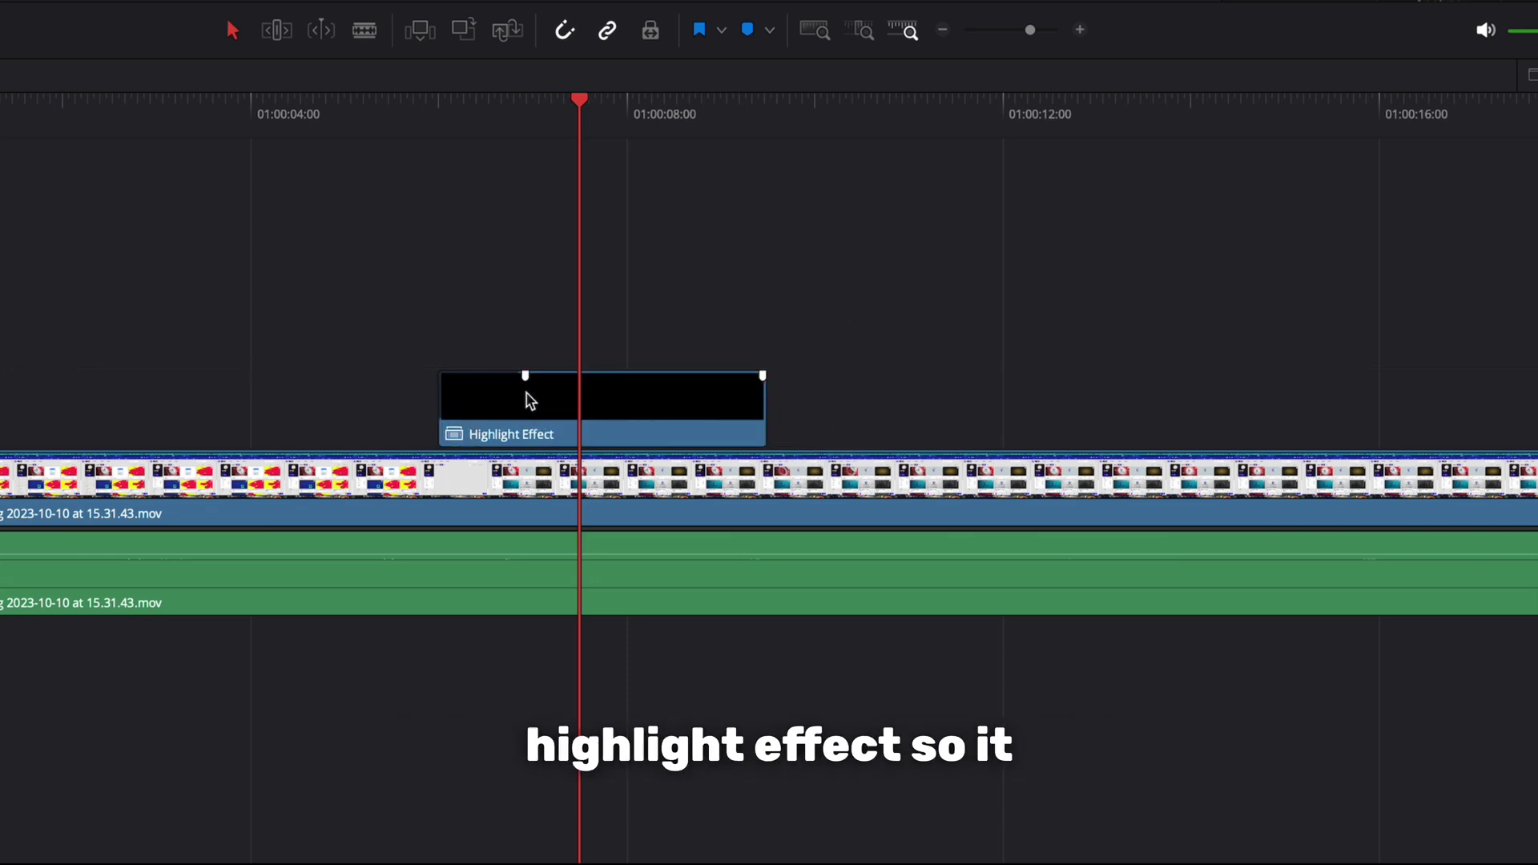
left_click_drag(698, 362, 678, 365)
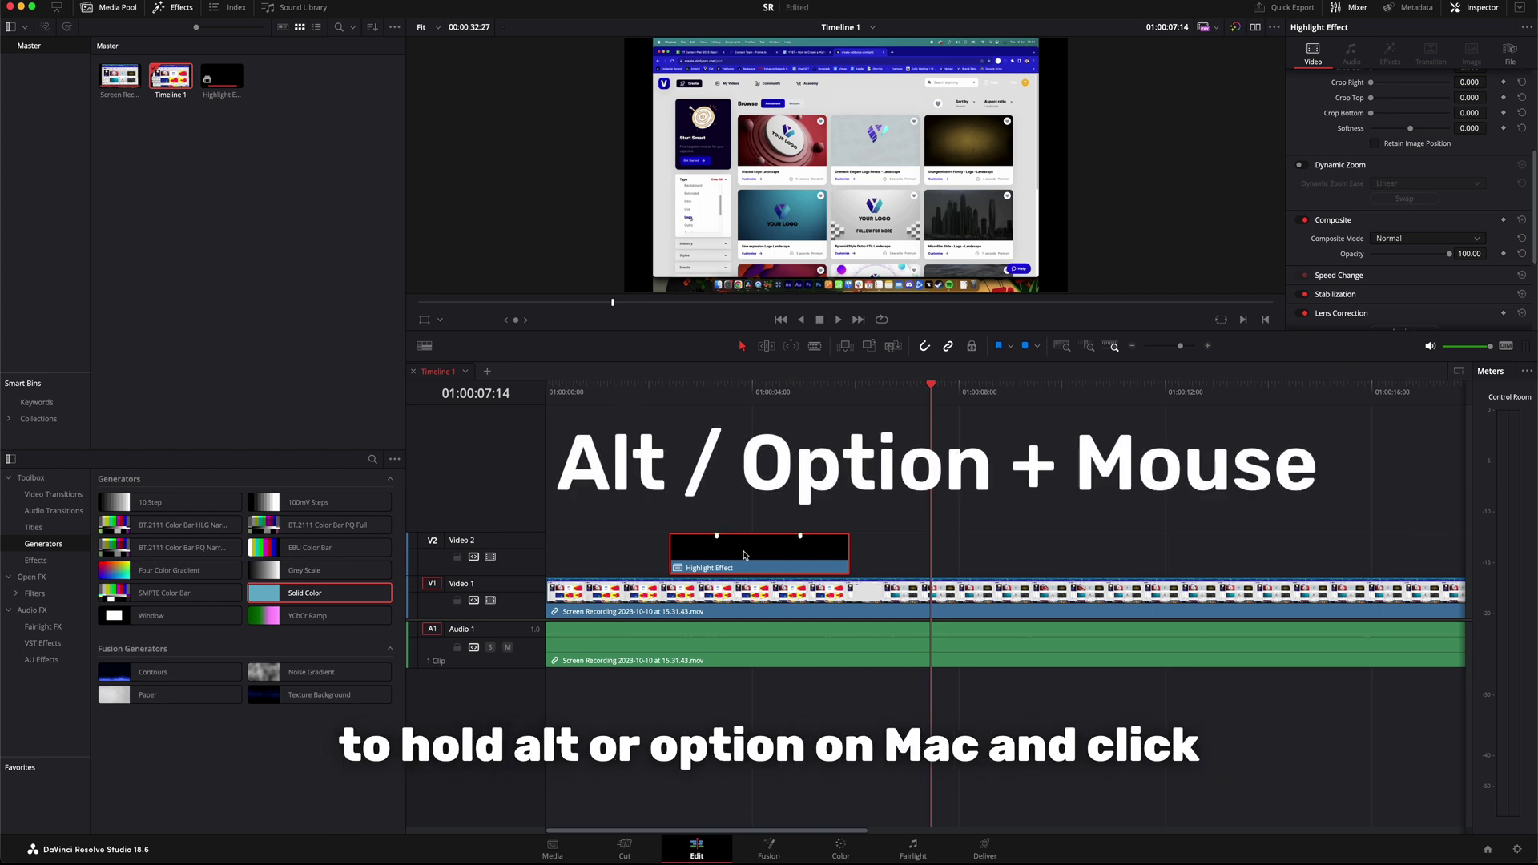
Duplicate the Highlight Effect clip later on V2 and return to the Color page.
left_click_drag(813, 558, 1030, 556)
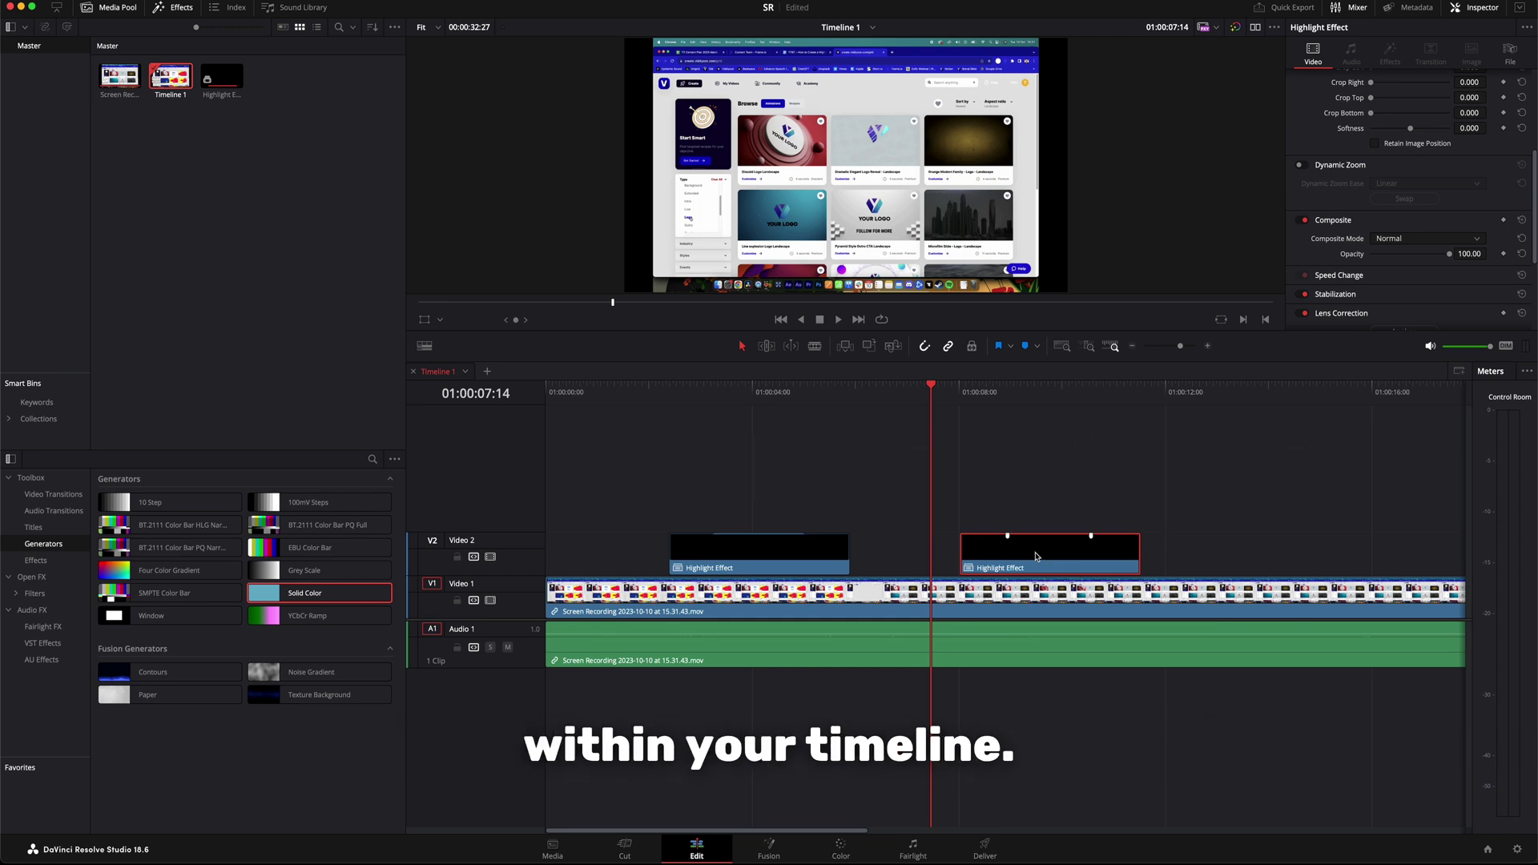
left_click(841, 854)
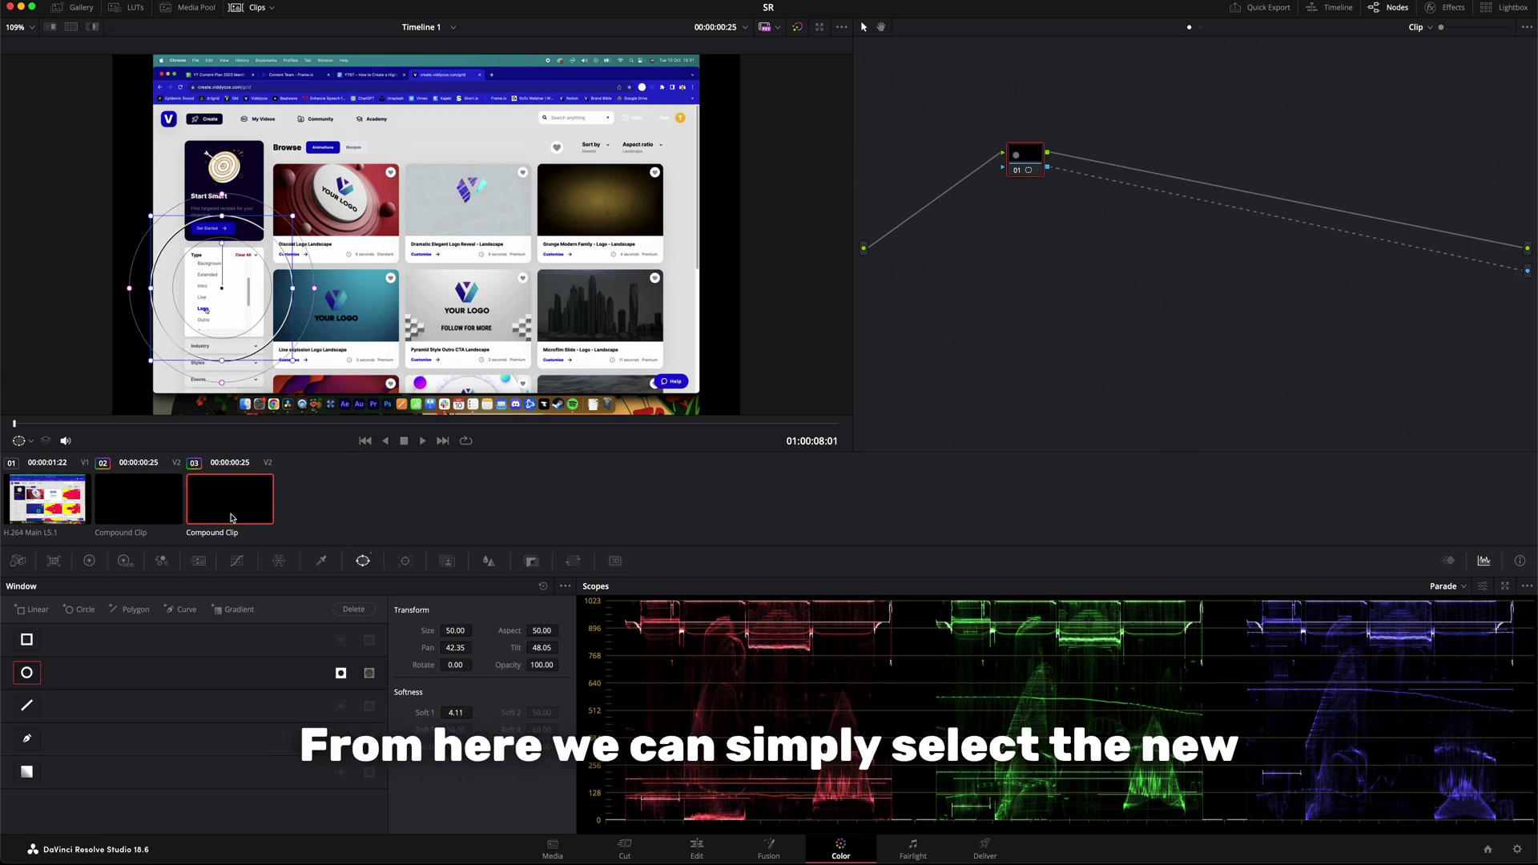
Move the second highlight's circle onto the Discoid Logo card (Pan 46.55, Tilt 51.03).
left_click_drag(68, 426, 276, 435)
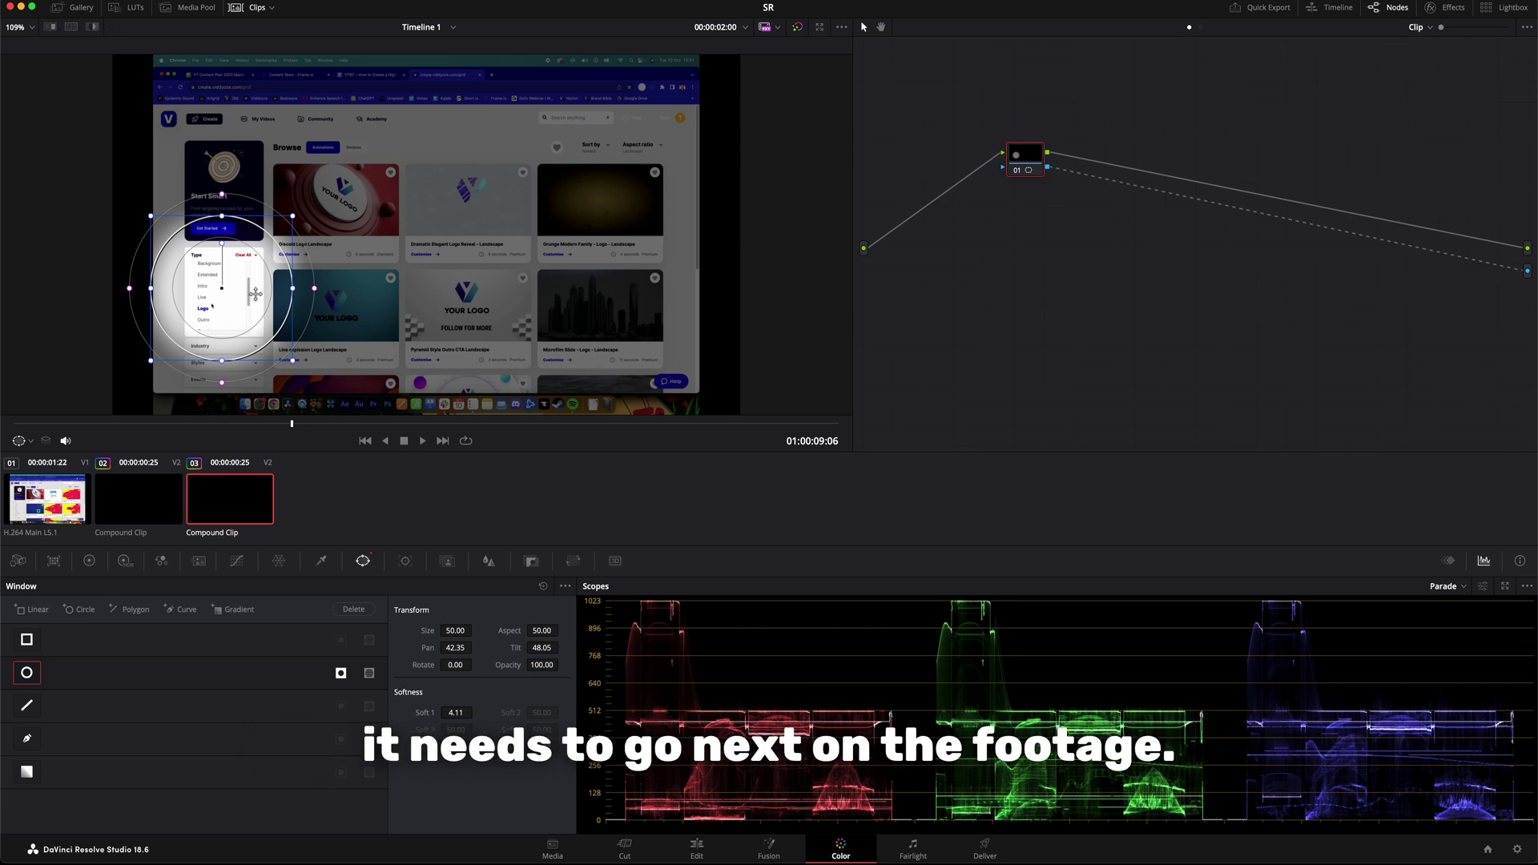
left_click_drag(257, 296, 363, 228)
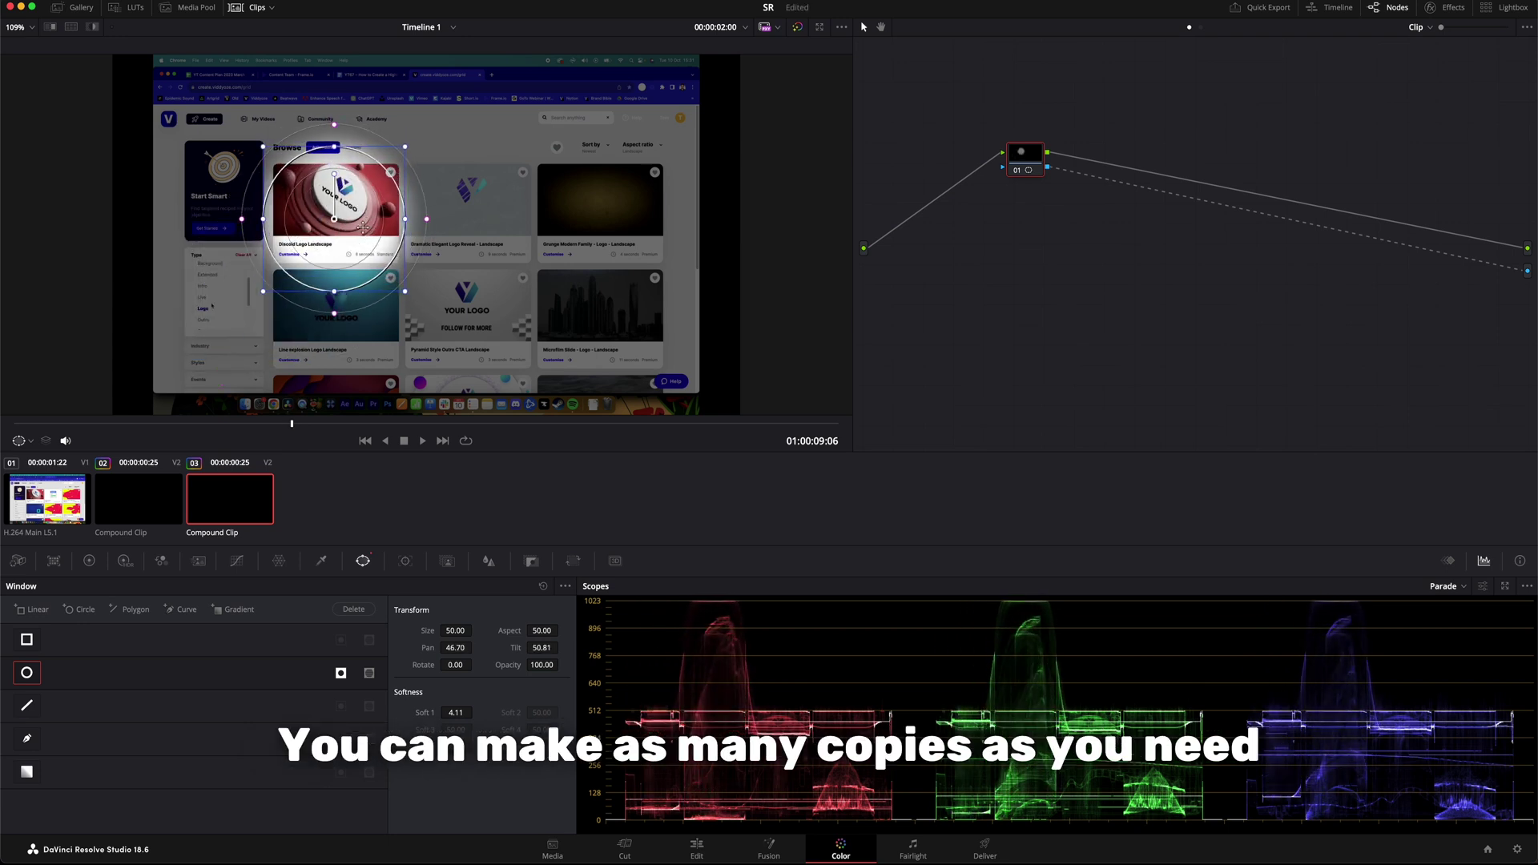
left_click_drag(430, 426, 769, 450)
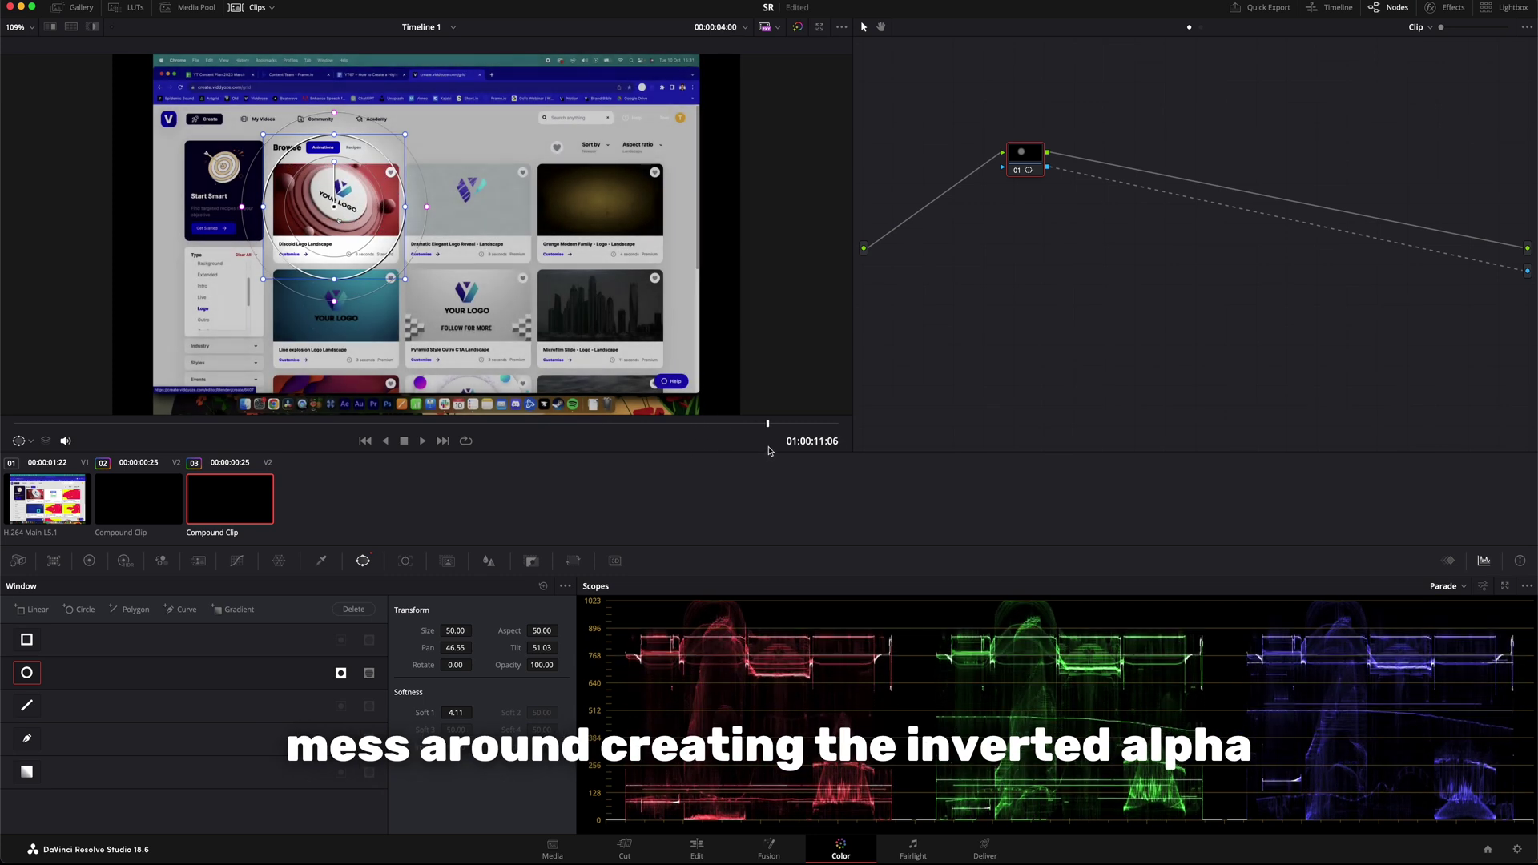